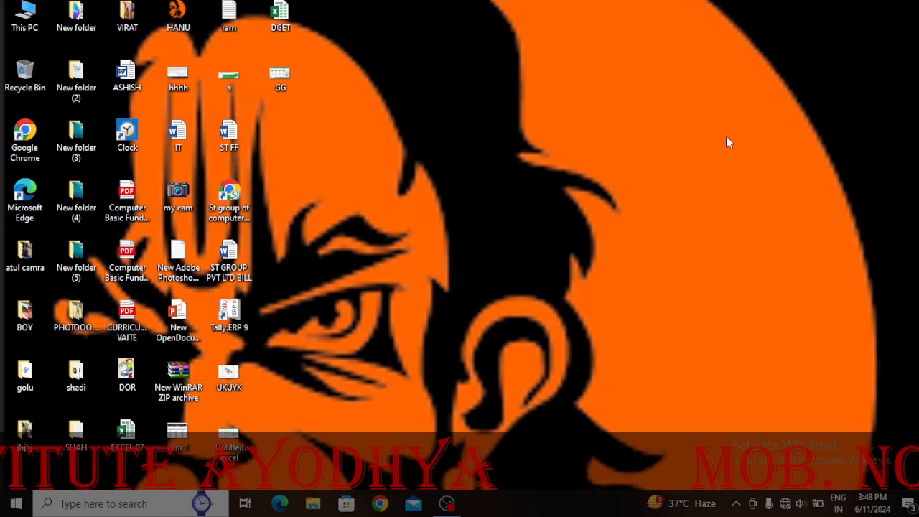
# Refresh the desktop, launch Word by running 'winword', and create a blank document
pyautogui.rightClick(628, 152)
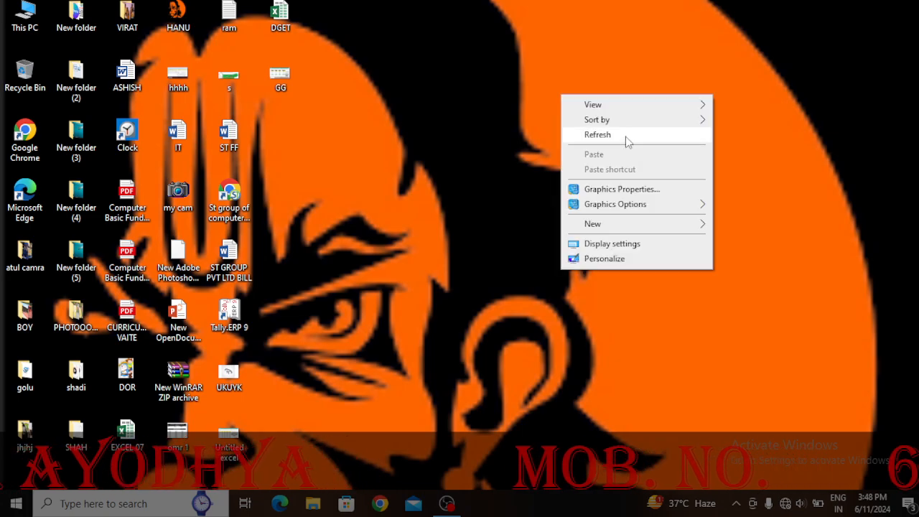
pyautogui.click(625, 136)
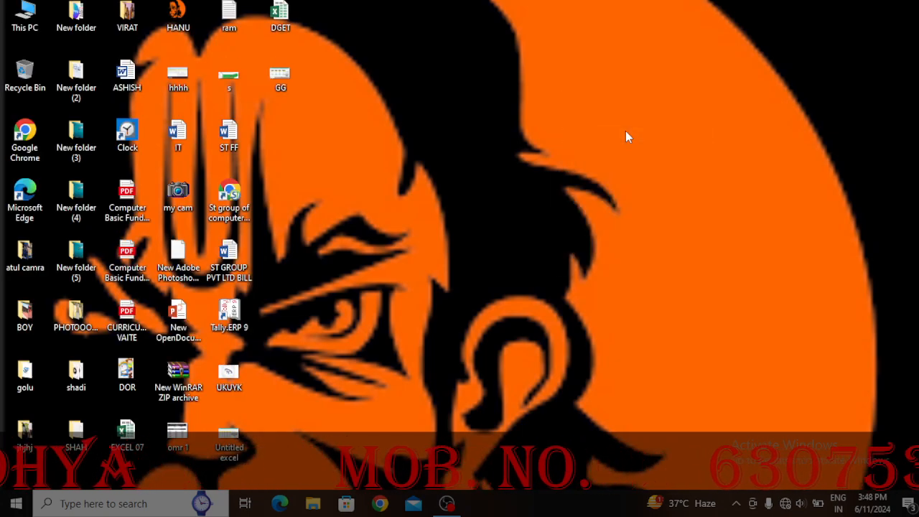
pyautogui.press('super+r')
pyautogui.moveTo(134, 352); pyautogui.dragTo(606, 206)
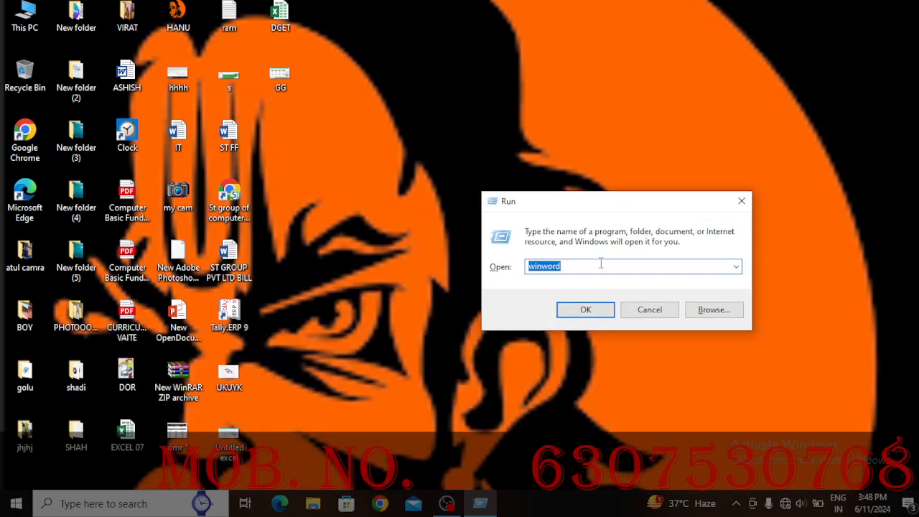
pyautogui.click(584, 308)
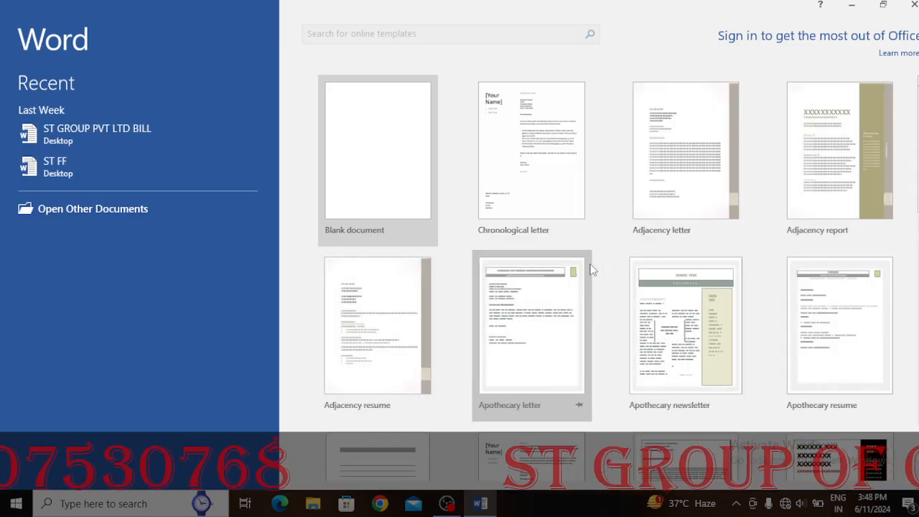
pyautogui.click(342, 174)
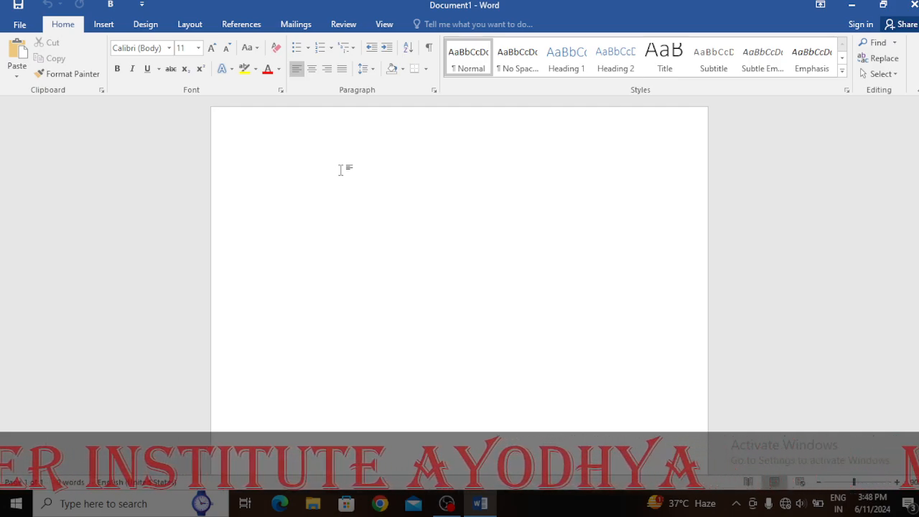
# Apply the Narrow margin preset (0.5" on every side) to the blank page
pyautogui.click(191, 24)
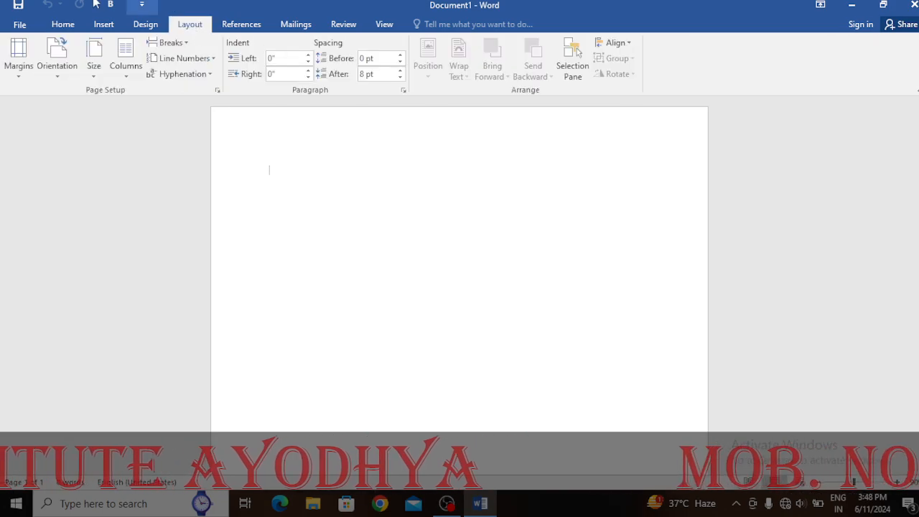
pyautogui.click(10, 70)
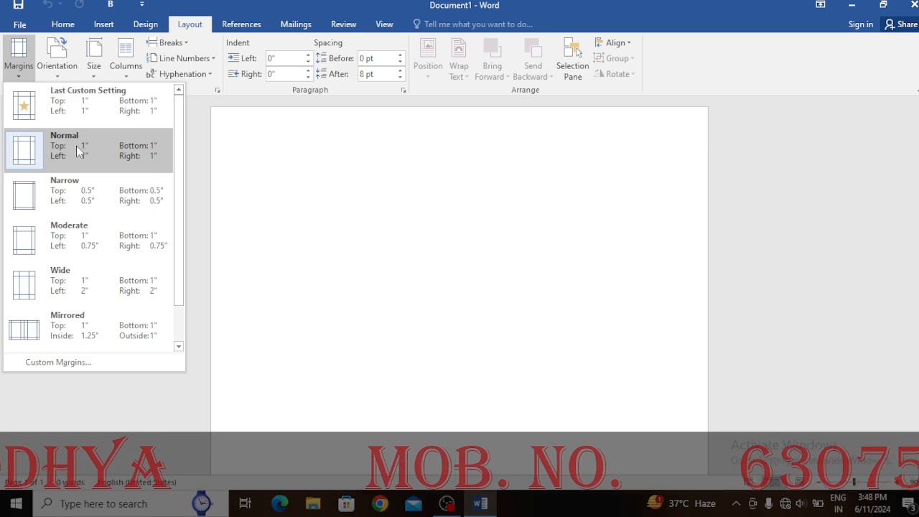
pyautogui.click(83, 204)
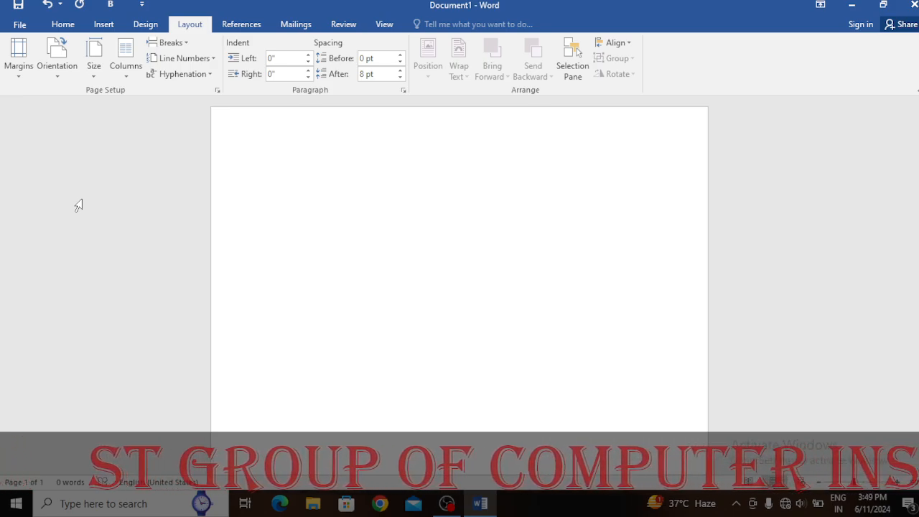
# Draw a Flowchart: Document wave shape across the page top, about 8.44" wide and 2.55" tall
pyautogui.click(101, 24)
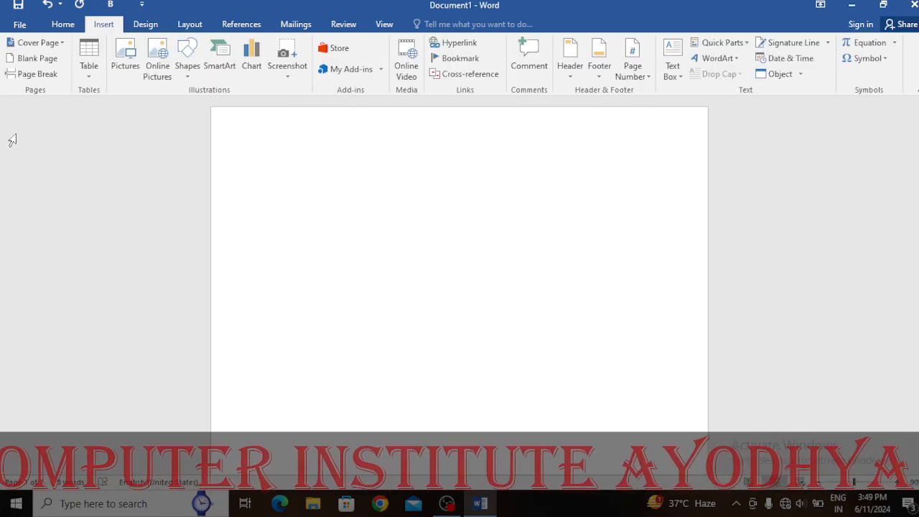
pyautogui.click(185, 72)
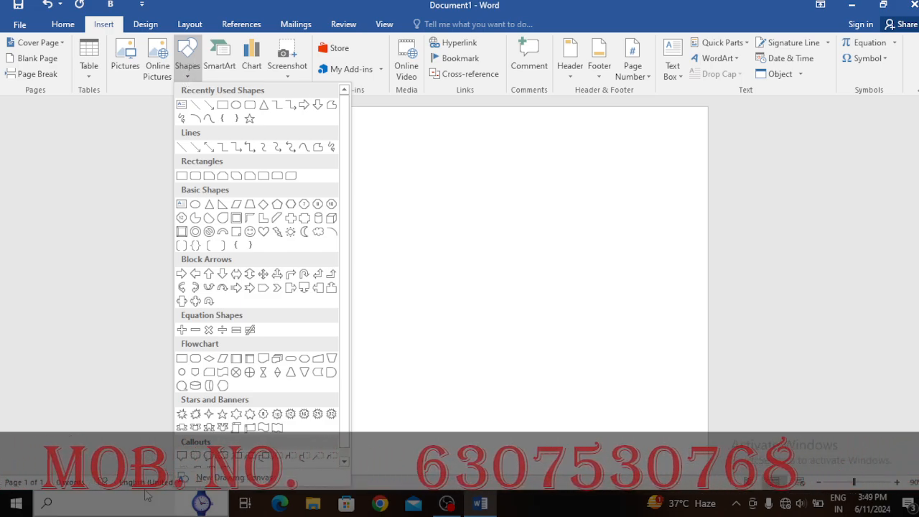
pyautogui.click(263, 359)
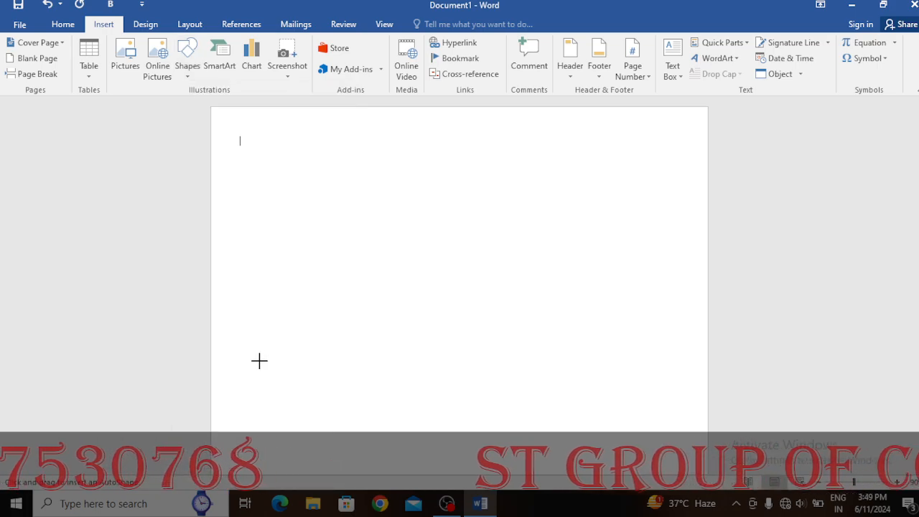
pyautogui.moveTo(213, 109); pyautogui.dragTo(706, 259)
pyautogui.press('Up')
pyautogui.press('Up')
pyautogui.press('Up')
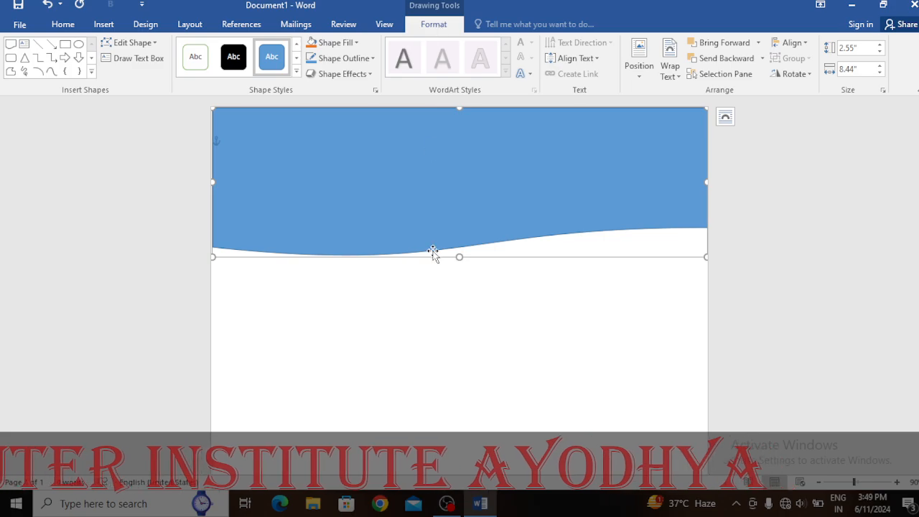
pyautogui.click(435, 336)
# Apply the blue gradient shape style to the wave banner and stretch it to 2.77" tall
pyautogui.click(431, 230)
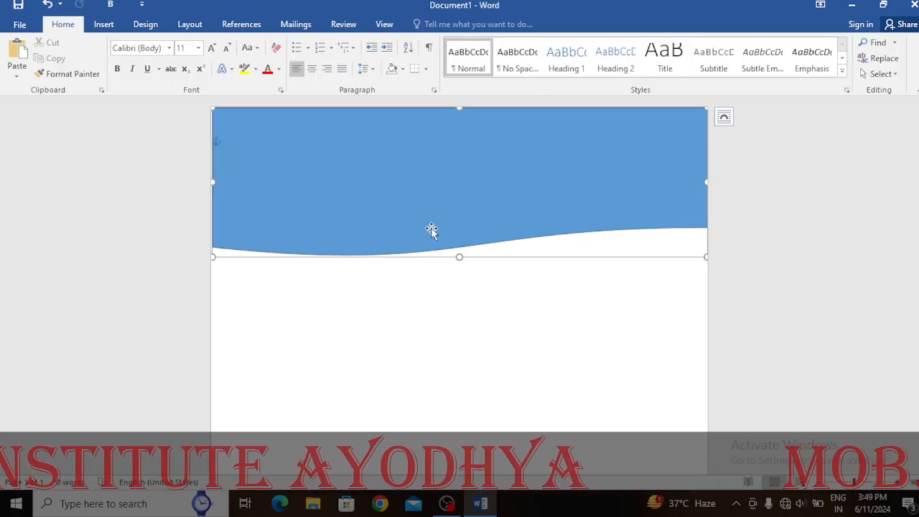
pyautogui.click(433, 25)
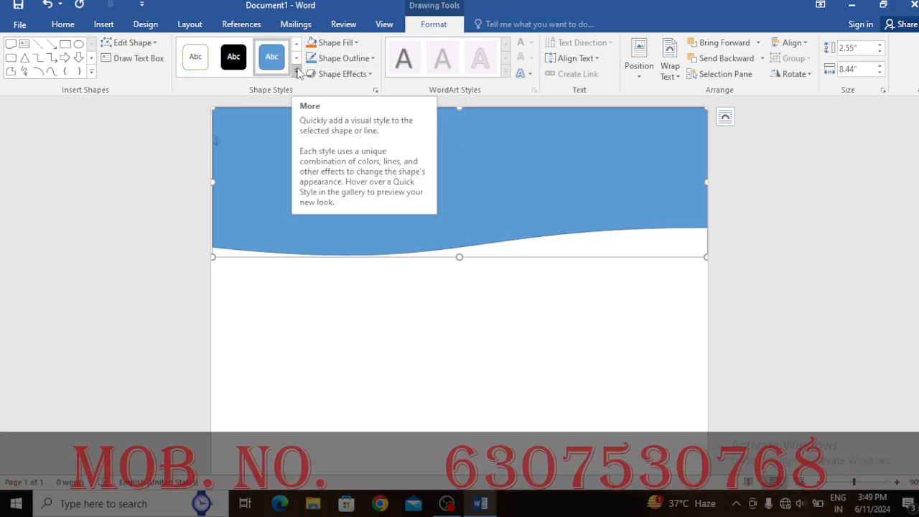
pyautogui.click(298, 74)
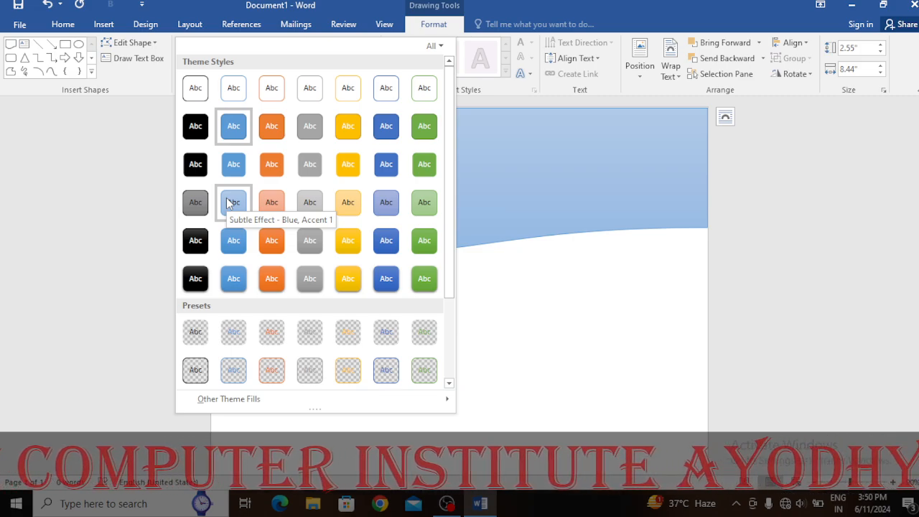
pyautogui.click(234, 240)
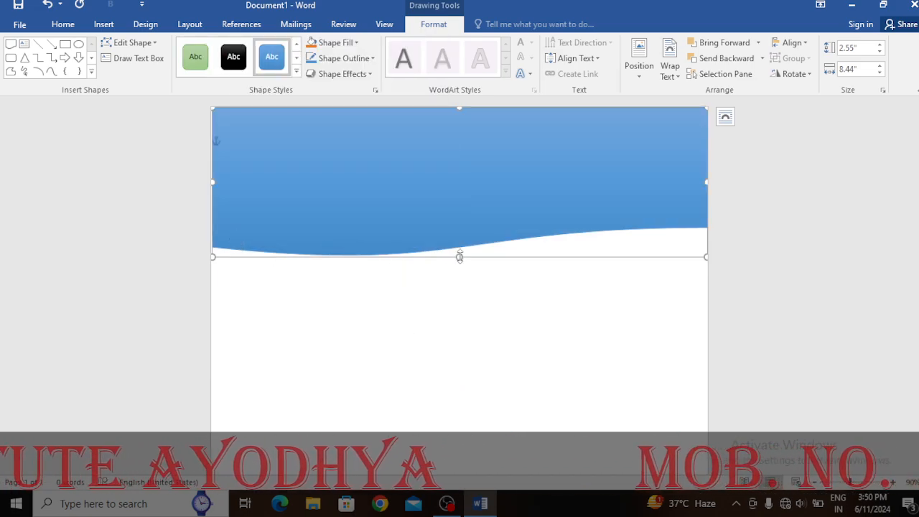
pyautogui.moveTo(459, 257); pyautogui.dragTo(457, 269)
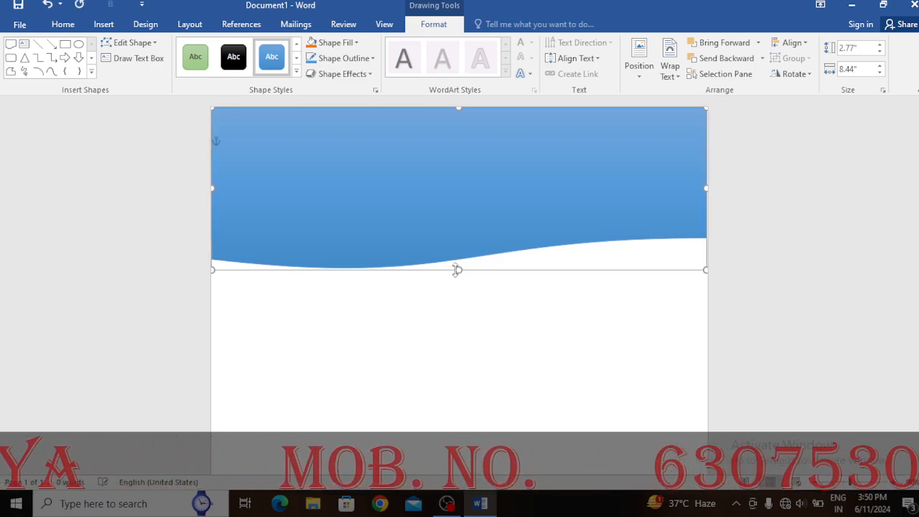
pyautogui.rightClick(381, 185)
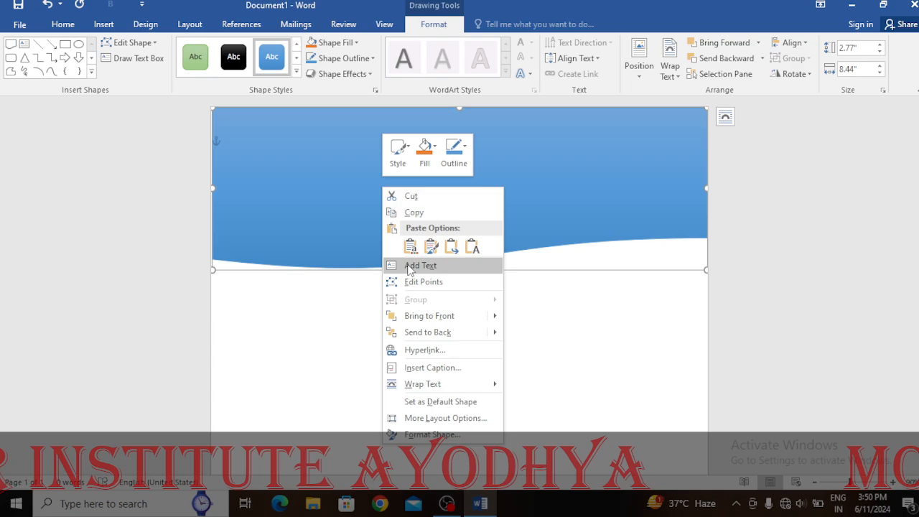
# Type the company name 'ST GROUP PVT LTD' inside the wave shape and start a new line
pyautogui.click(420, 265)
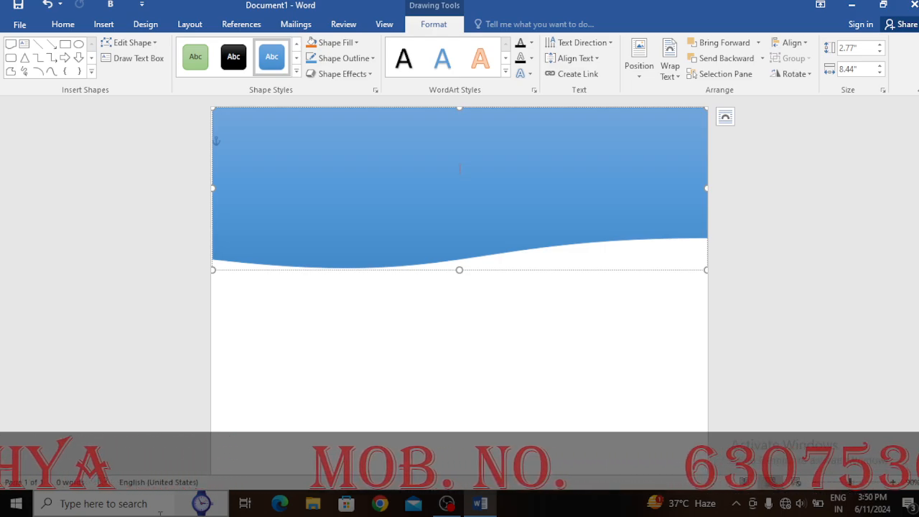
pyautogui.write('st')
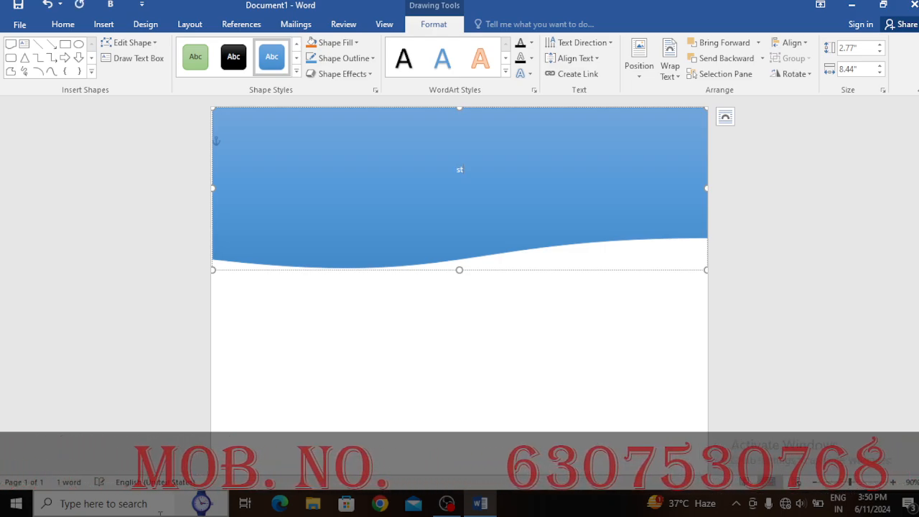
pyautogui.press('BackSpace')
pyautogui.press('BackSpace')
pyautogui.hotkey('ctrl', 'z')
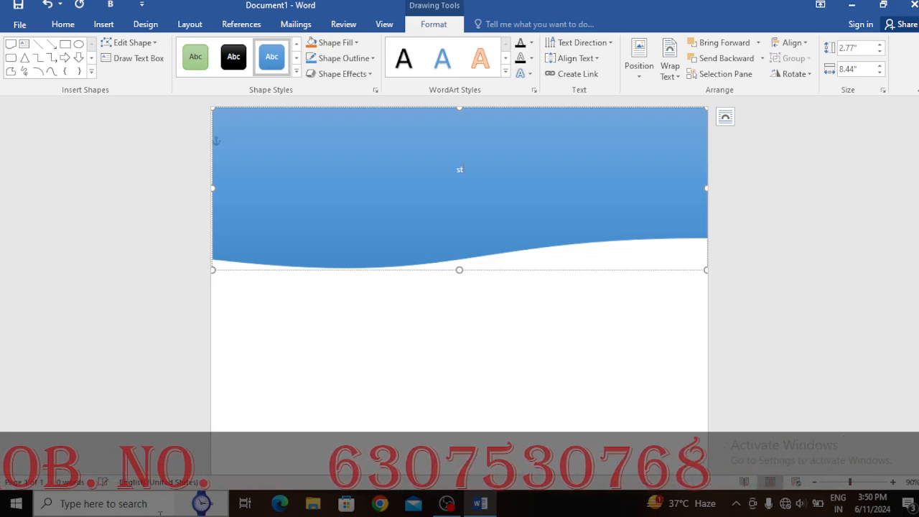
pyautogui.press('BackSpace')
pyautogui.press('BackSpace')
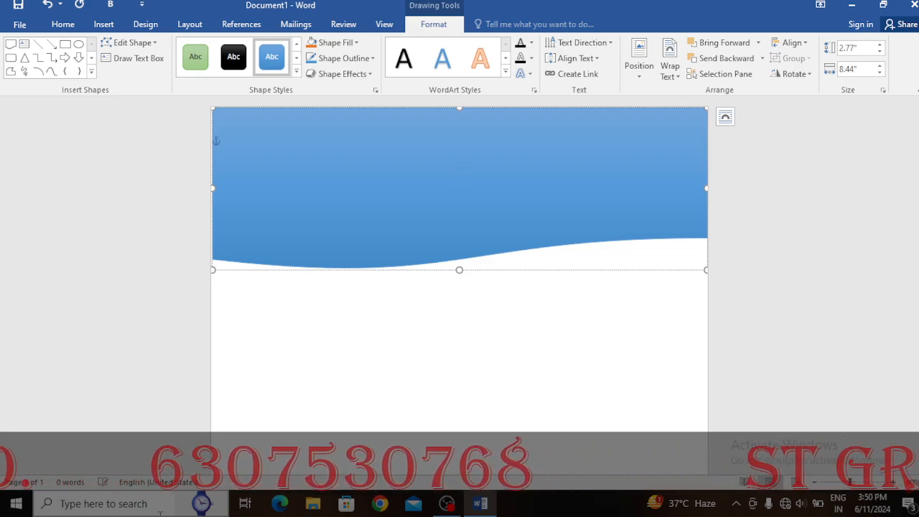
pyautogui.write('ST GRO')
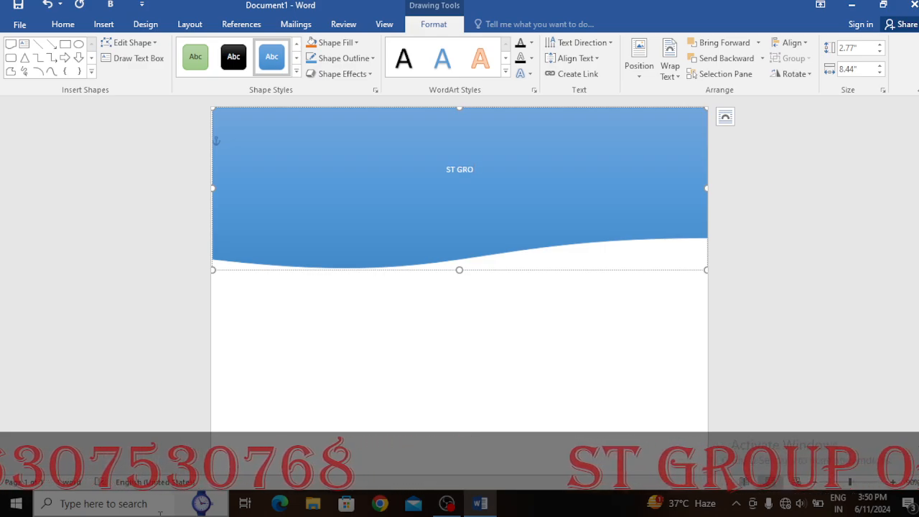
pyautogui.write('UP')
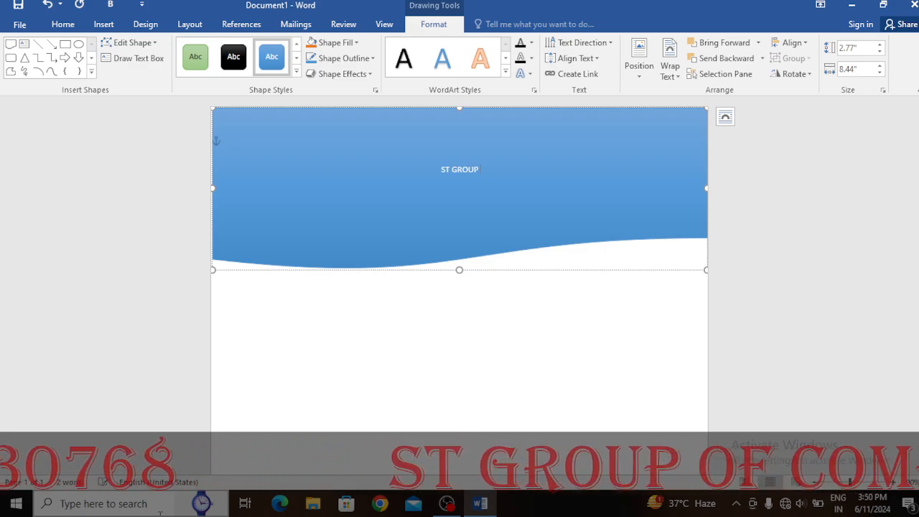
pyautogui.write(' PVT')
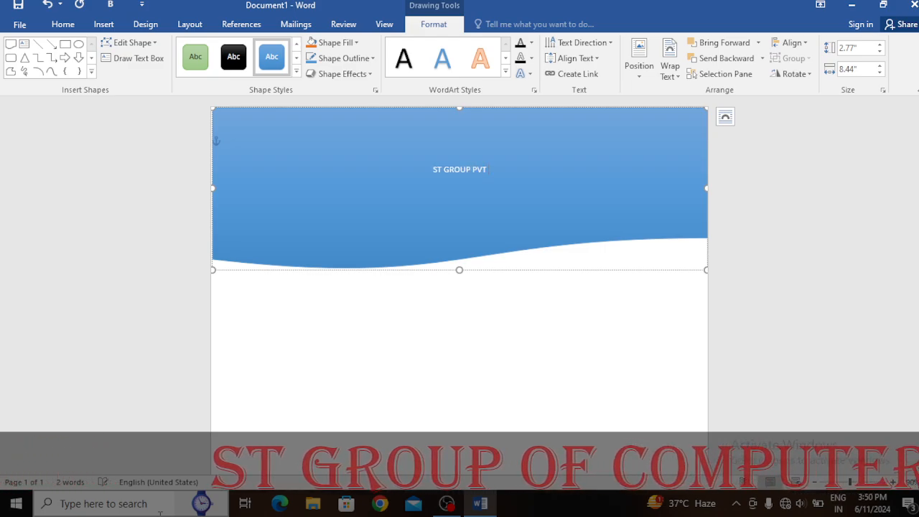
pyautogui.write(' LTD')
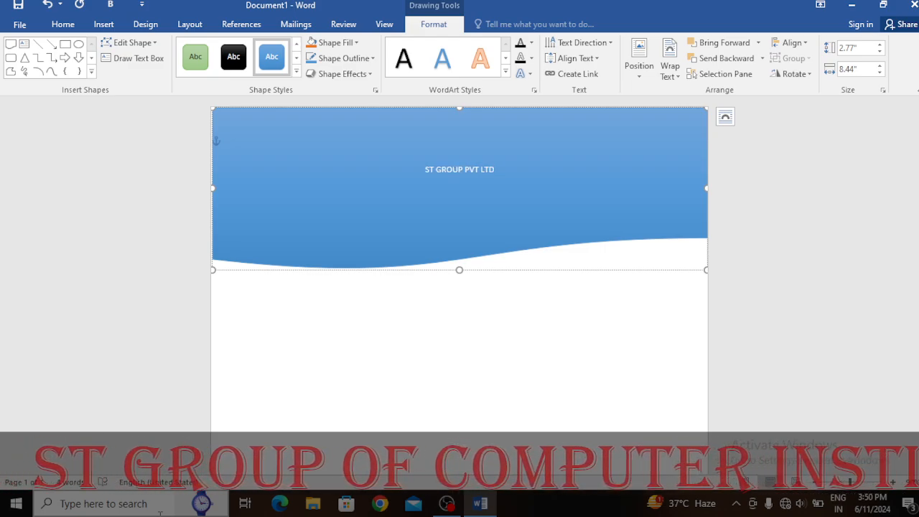
pyautogui.press('Return')
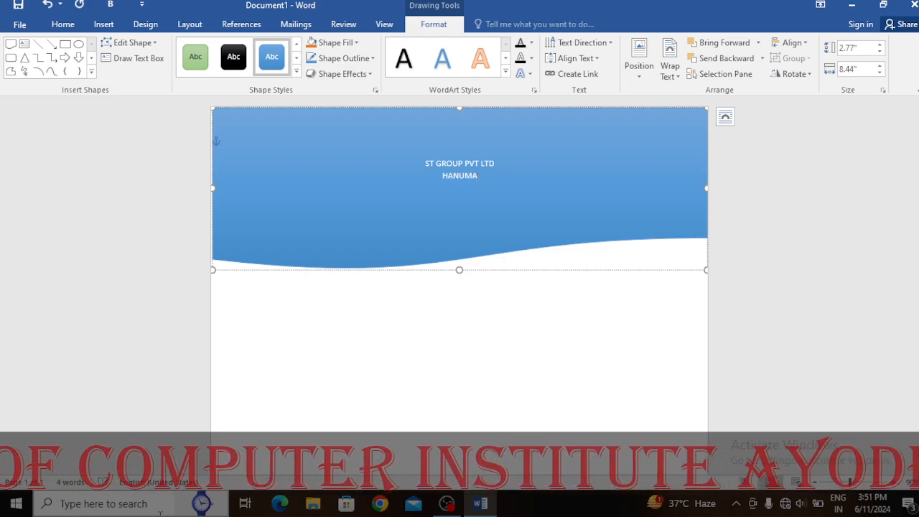
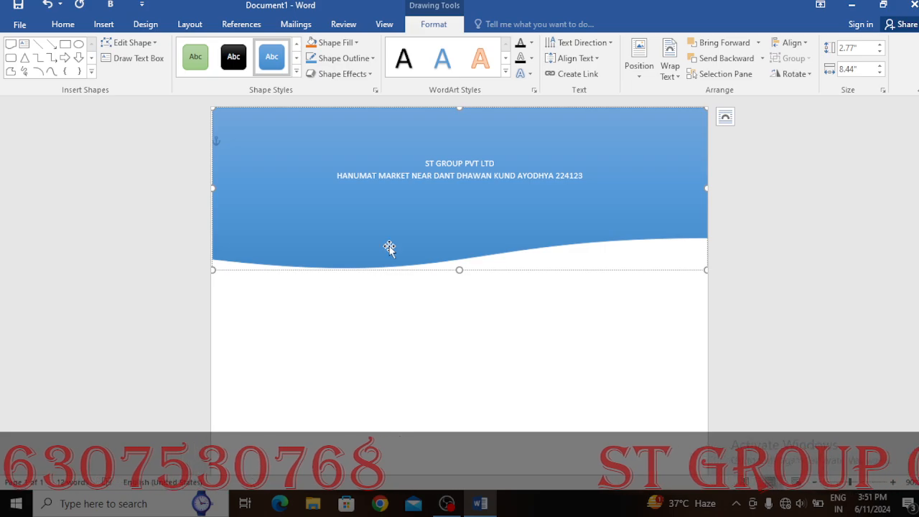
# Type the company's address below the name, splitting it across two lines
pyautogui.click(413, 178)
pyautogui.press('Return')
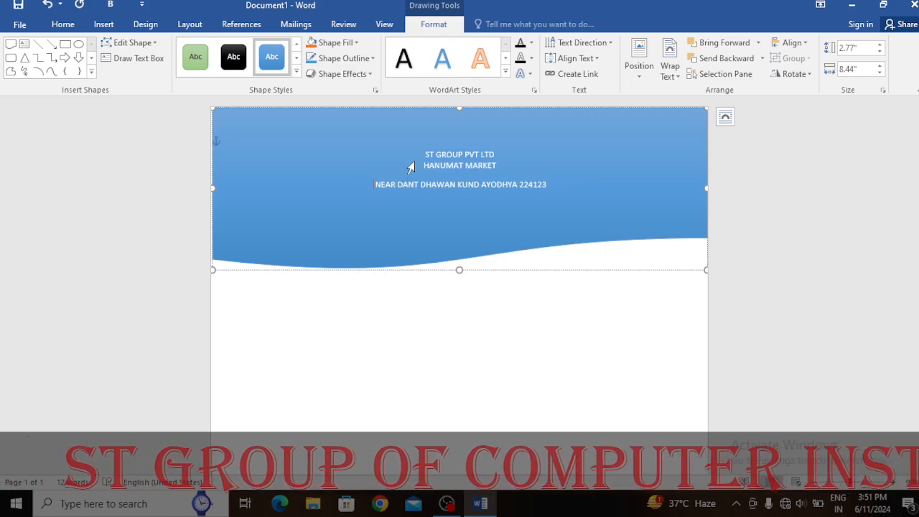
pyautogui.moveTo(501, 152); pyautogui.dragTo(463, 155)
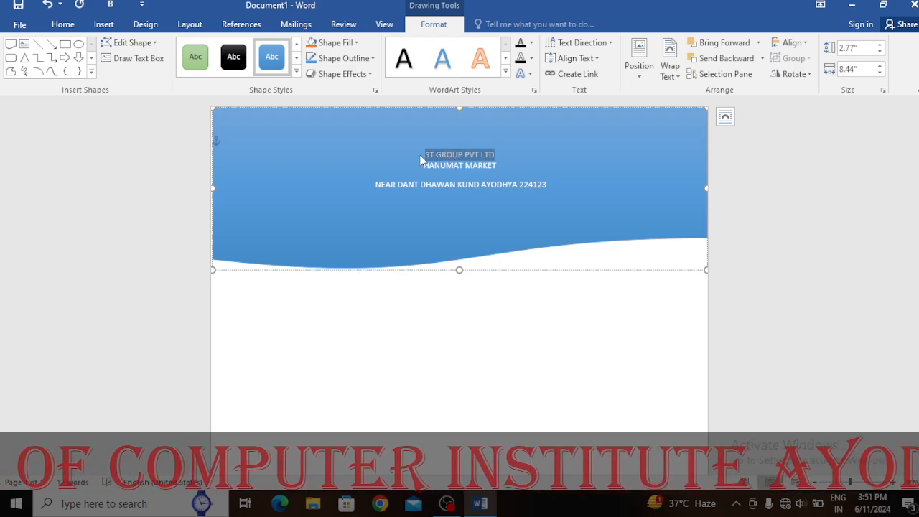
pyautogui.click(62, 23)
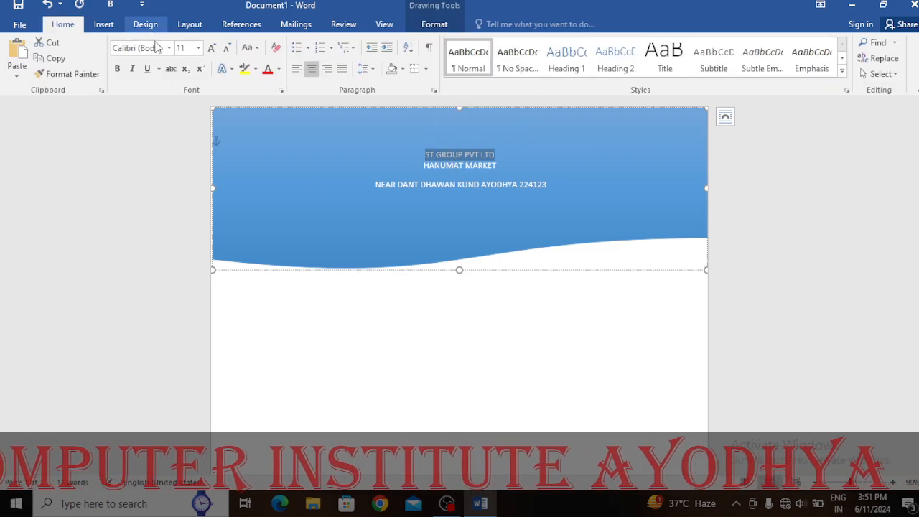
# Set the company name to Arial Black and enlarge it to 48 pt
pyautogui.click(169, 47)
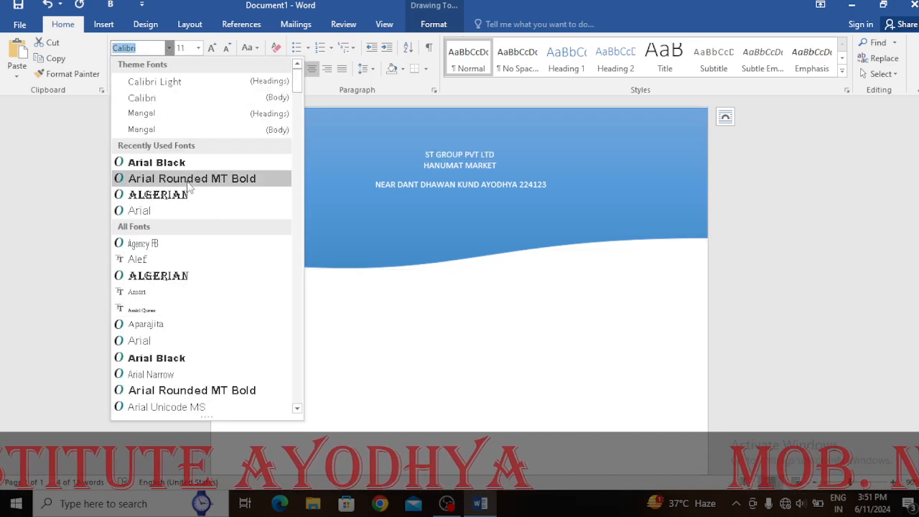
pyautogui.click(156, 165)
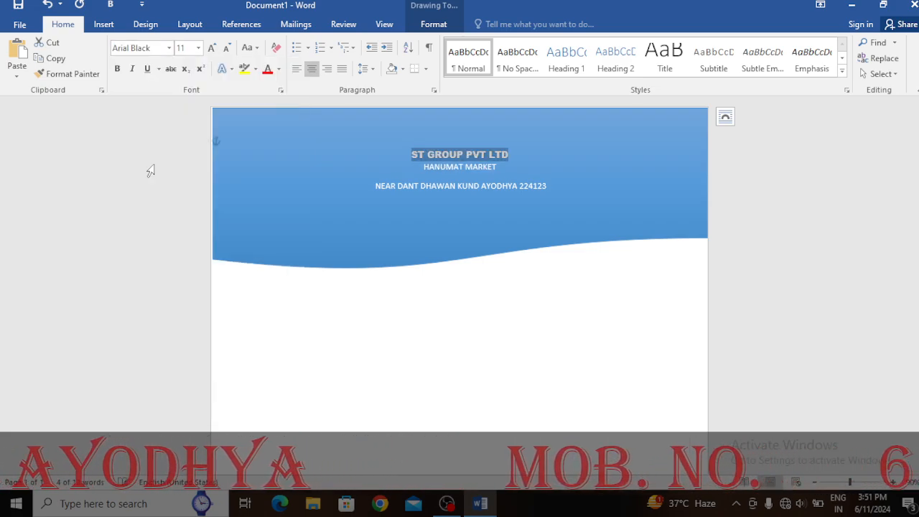
pyautogui.click(212, 48)
pyautogui.click(212, 48)
pyautogui.click(212, 48)
pyautogui.click(212, 48)
pyautogui.click(212, 49)
pyautogui.click(212, 48)
pyautogui.click(212, 48)
pyautogui.click(212, 48)
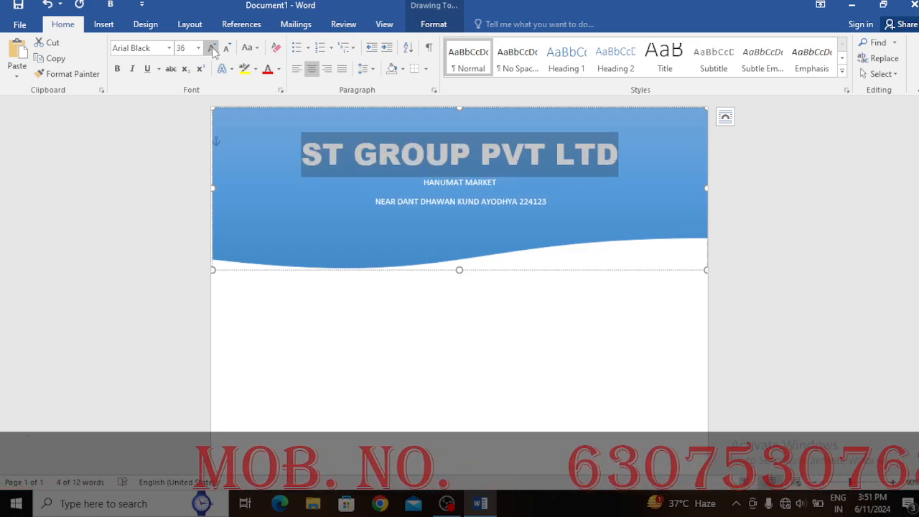
pyautogui.click(211, 48)
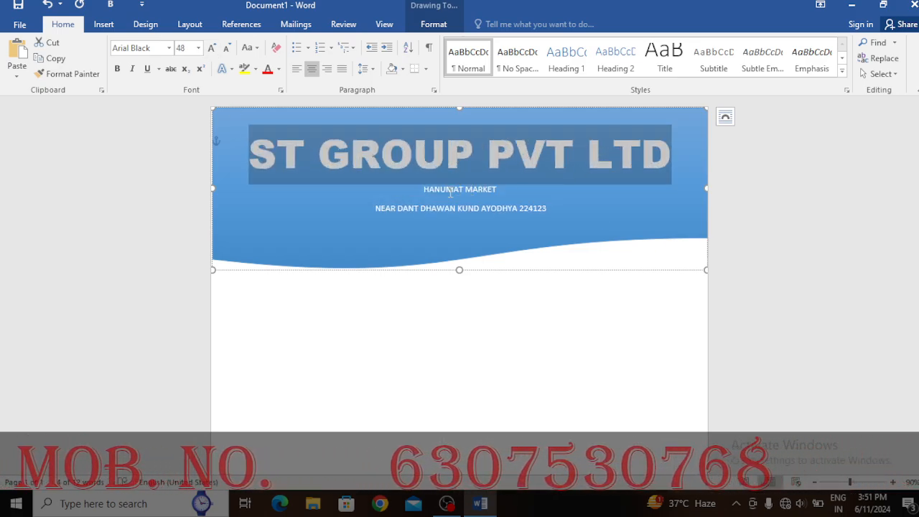
# Make the two address lines bold and enlarge them to 16 pt
pyautogui.moveTo(426, 189); pyautogui.dragTo(545, 213)
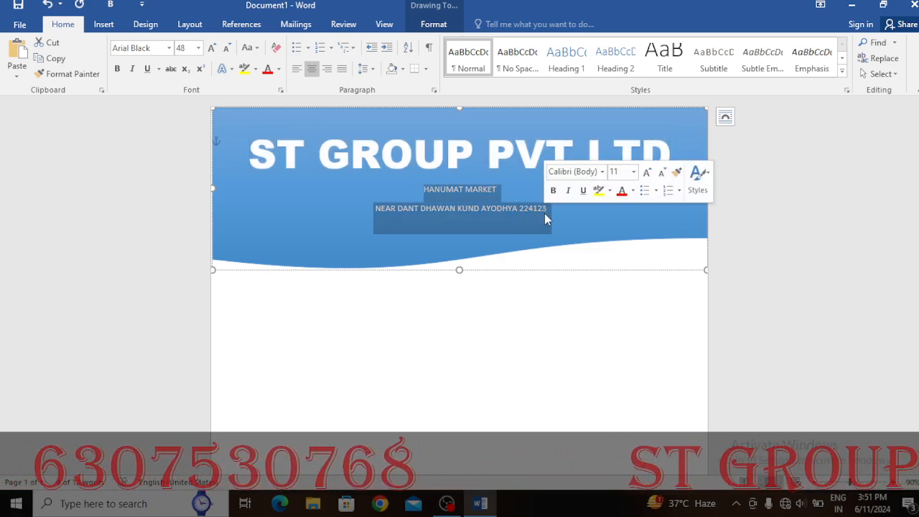
pyautogui.click(213, 48)
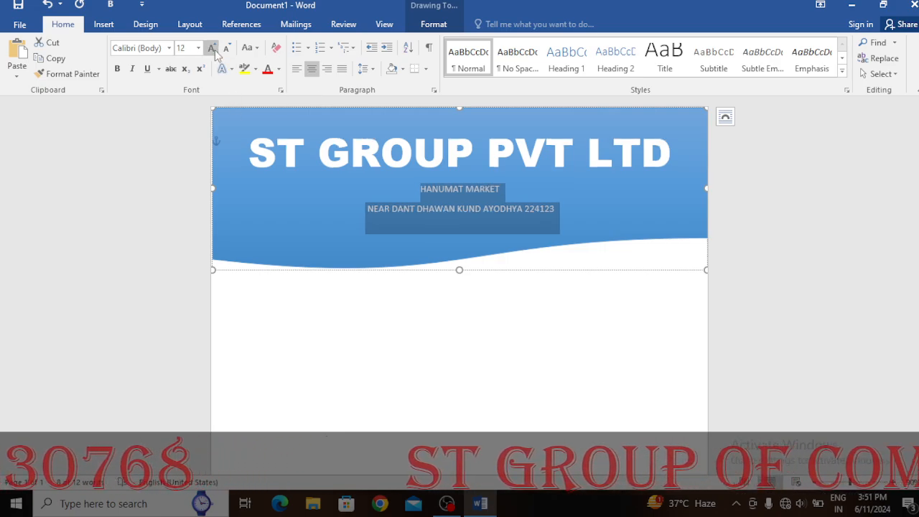
pyautogui.click(117, 68)
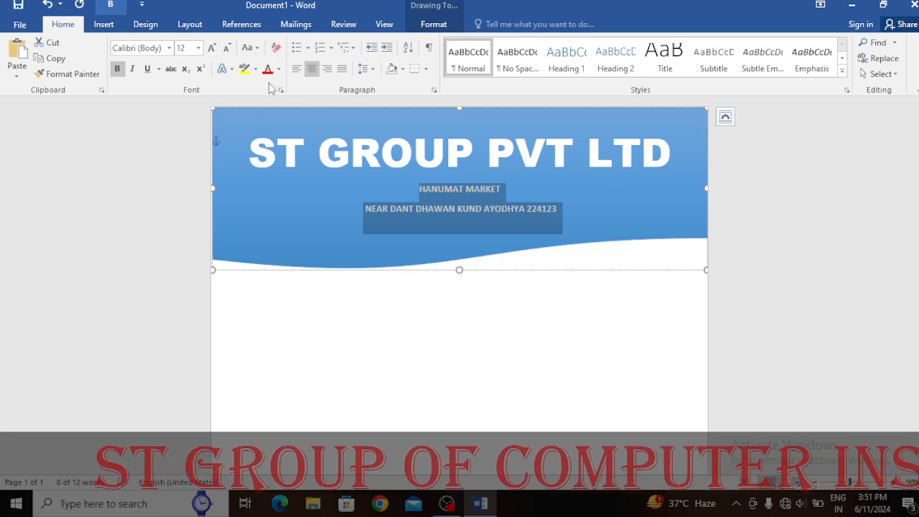
pyautogui.click(212, 48)
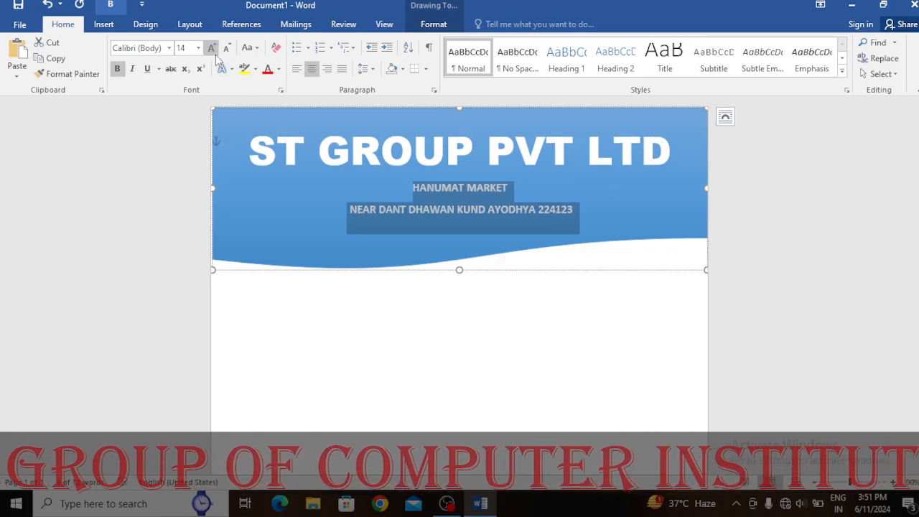
pyautogui.click(212, 48)
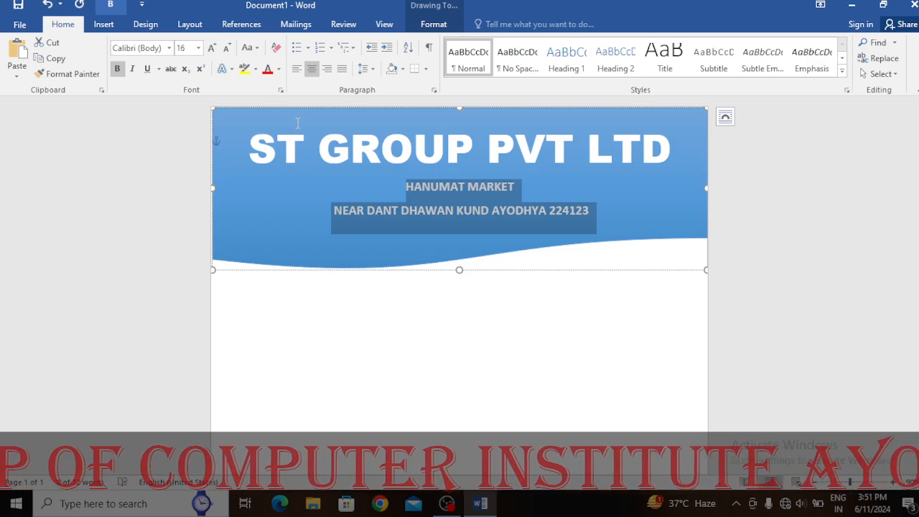
pyautogui.click(527, 158)
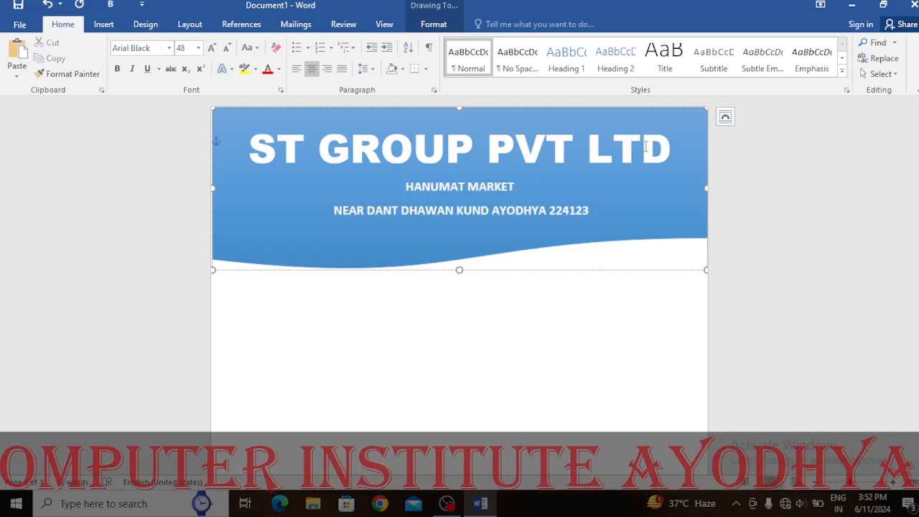
pyautogui.moveTo(681, 154); pyautogui.dragTo(248, 161)
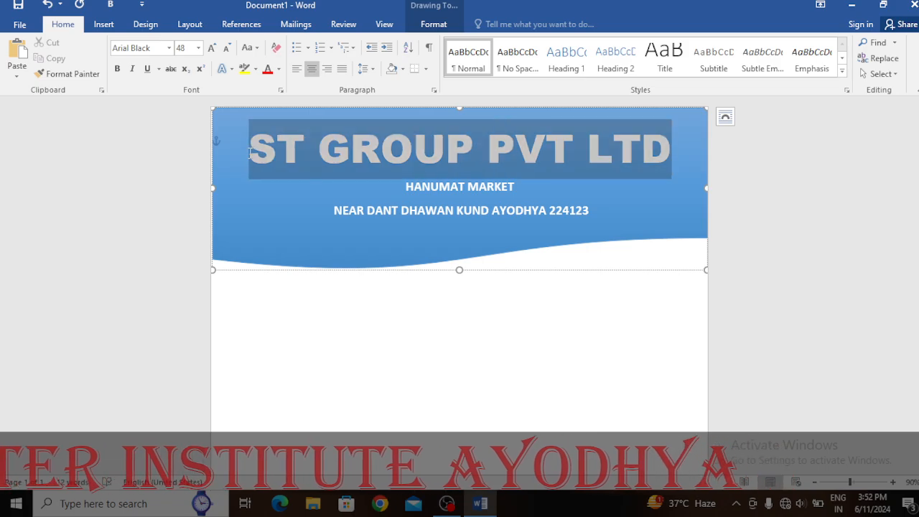
pyautogui.click(430, 24)
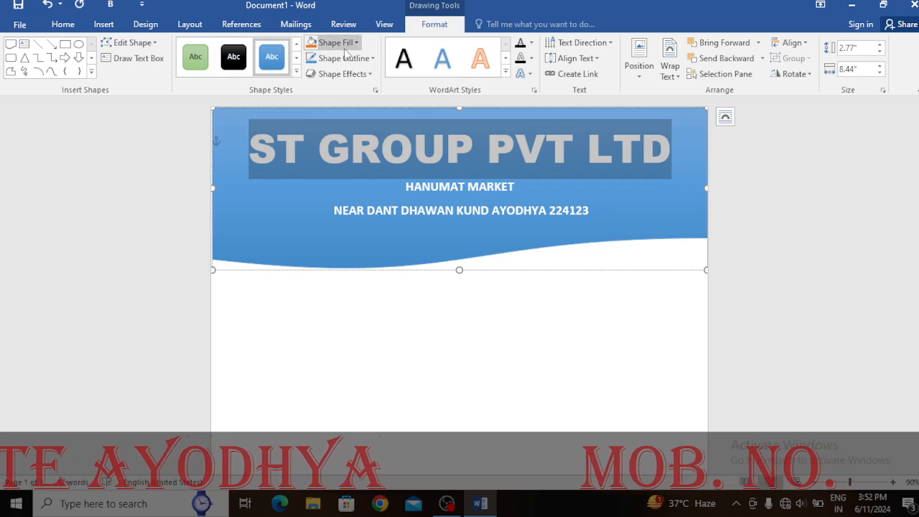
# Colour the company name red and give it a black text outline
pyautogui.click(531, 43)
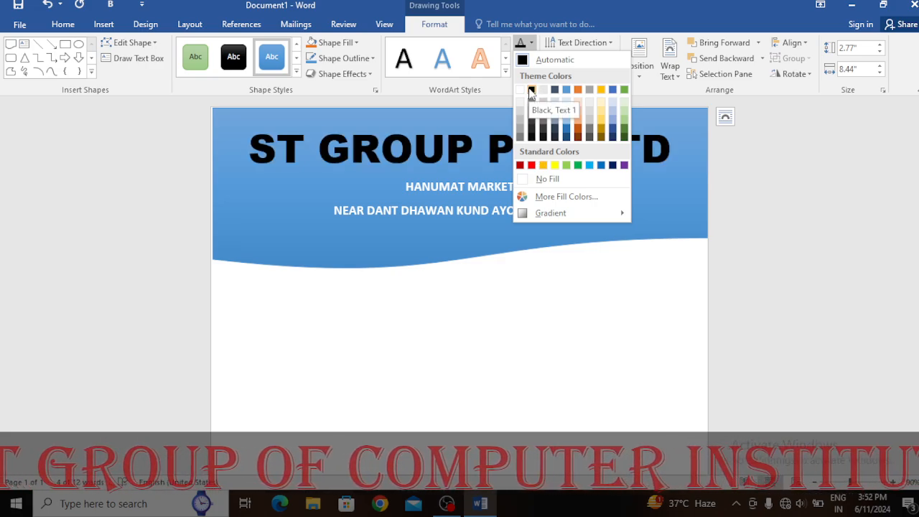
pyautogui.click(531, 166)
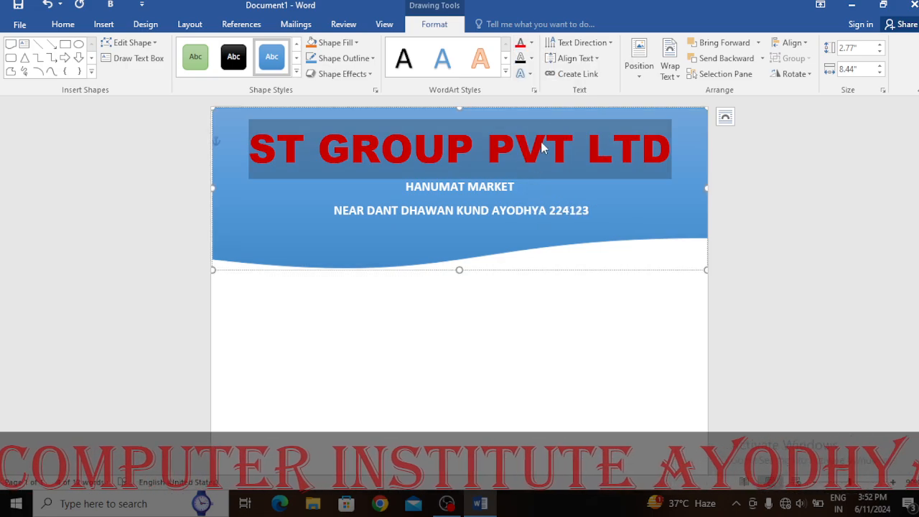
pyautogui.click(530, 59)
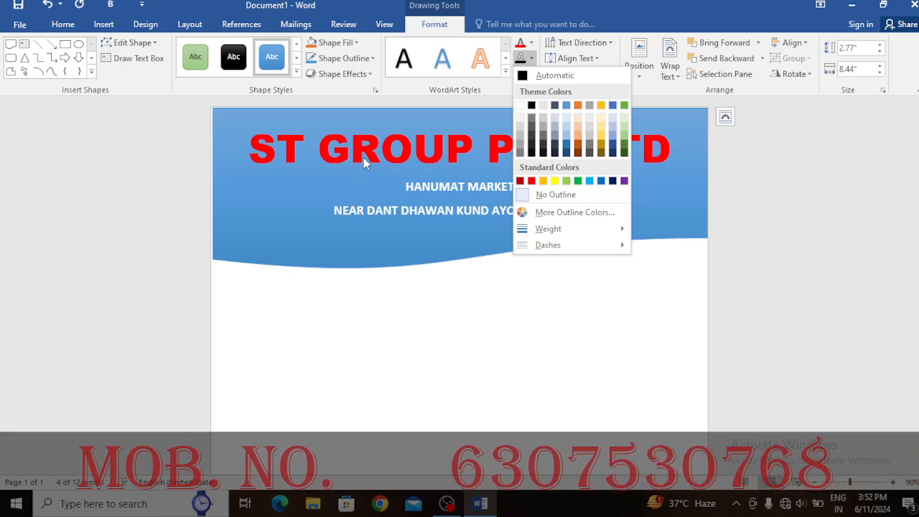
pyautogui.click(532, 60)
pyautogui.click(530, 61)
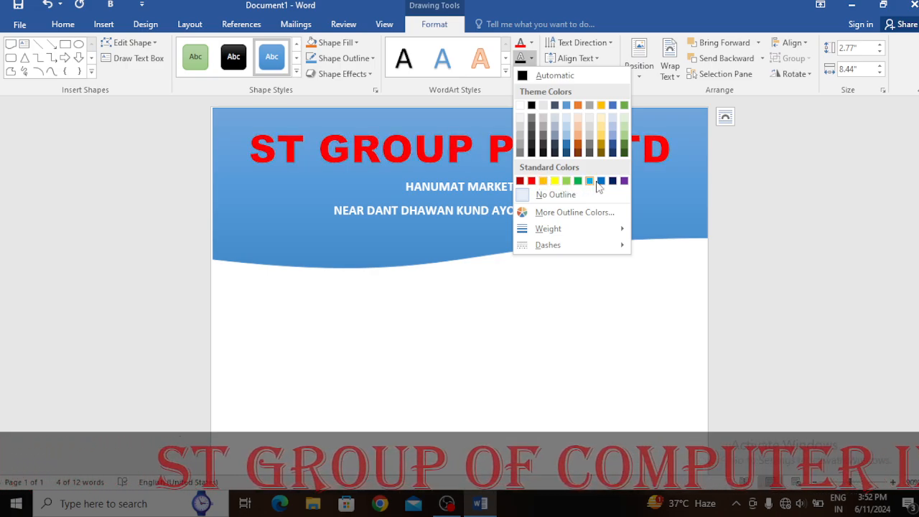
pyautogui.click(531, 107)
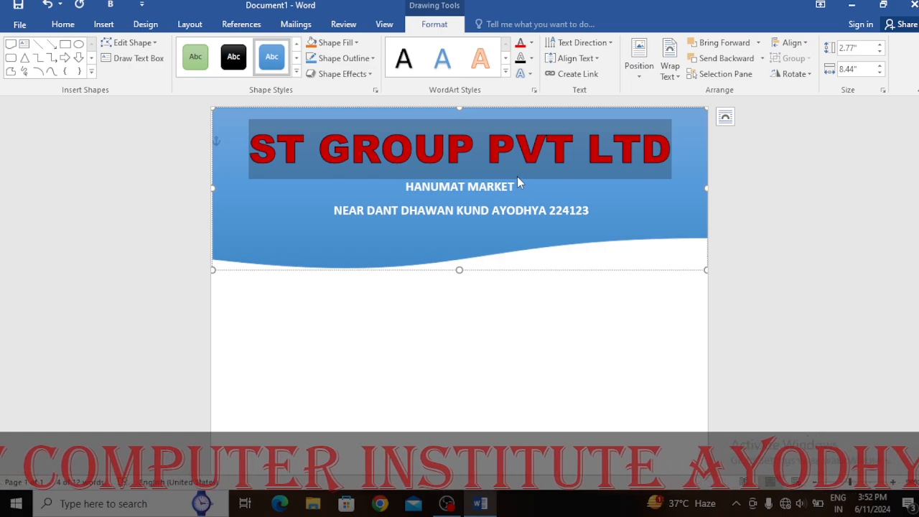
pyautogui.click(424, 188)
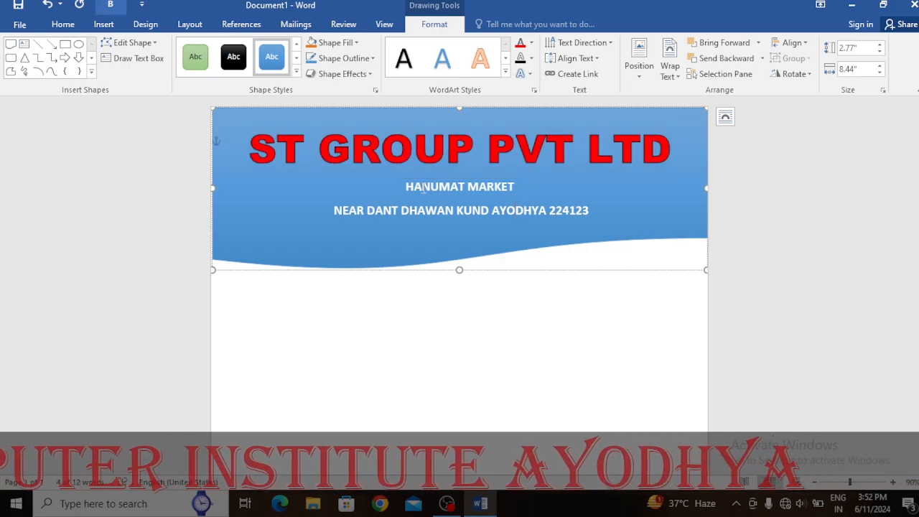
# Set the address lines' text fill to black and grow them from 16 to 18 pt
pyautogui.moveTo(407, 186); pyautogui.dragTo(581, 220)
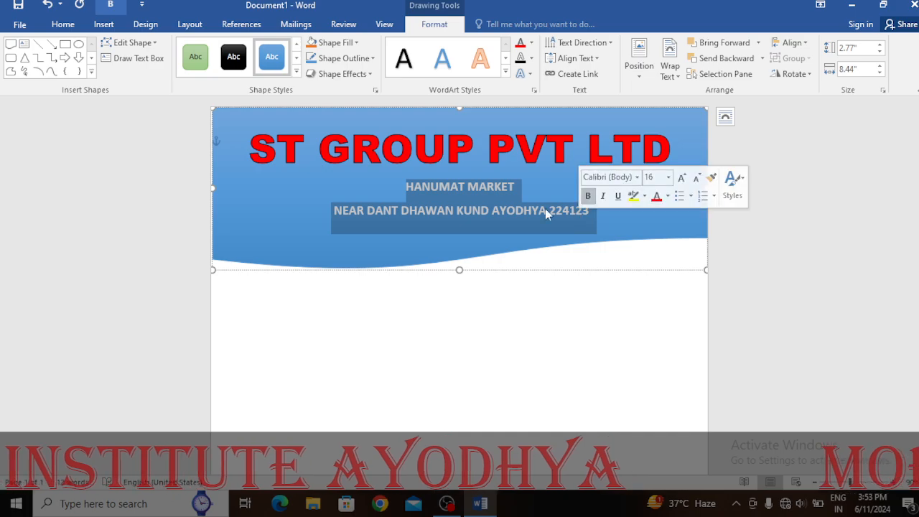
pyautogui.click(531, 43)
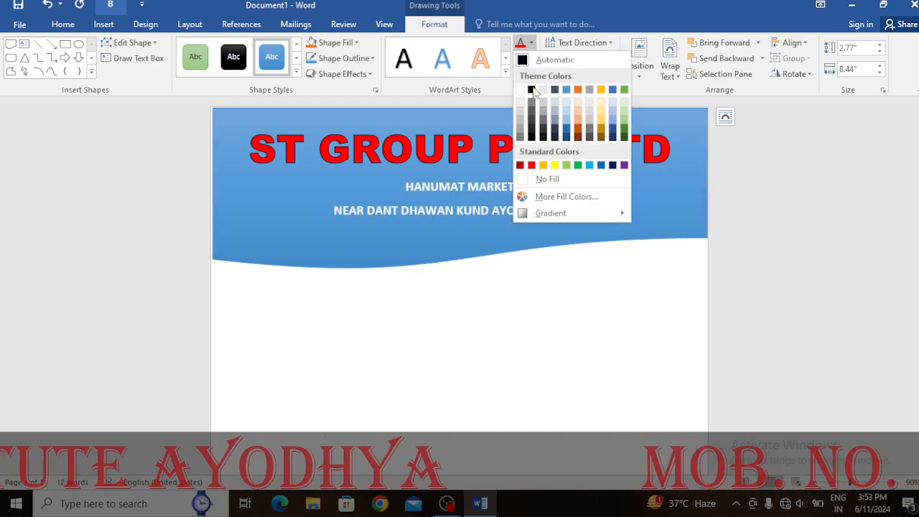
pyautogui.click(531, 89)
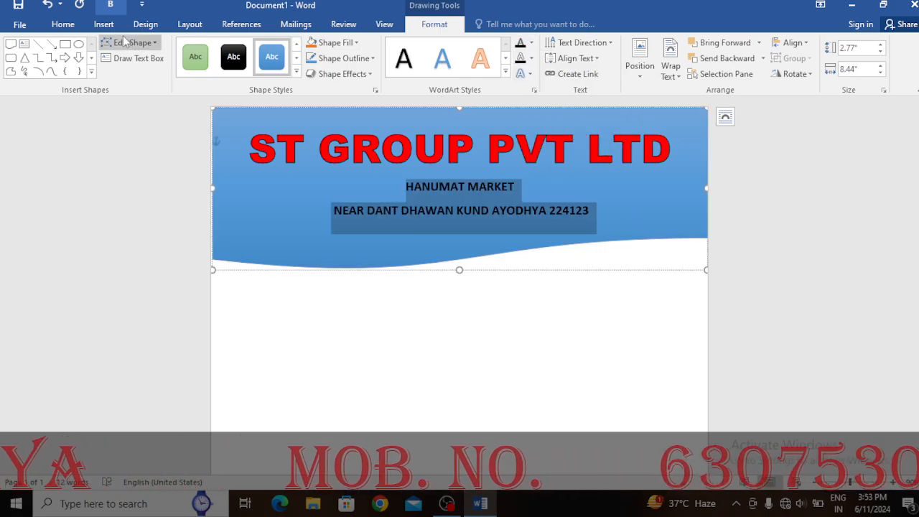
pyautogui.click(62, 24)
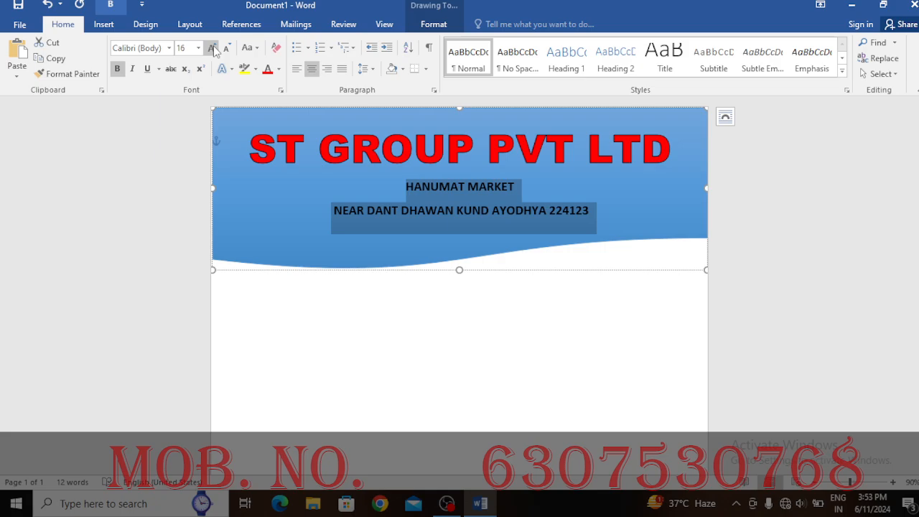
pyautogui.click(212, 48)
pyautogui.click(452, 324)
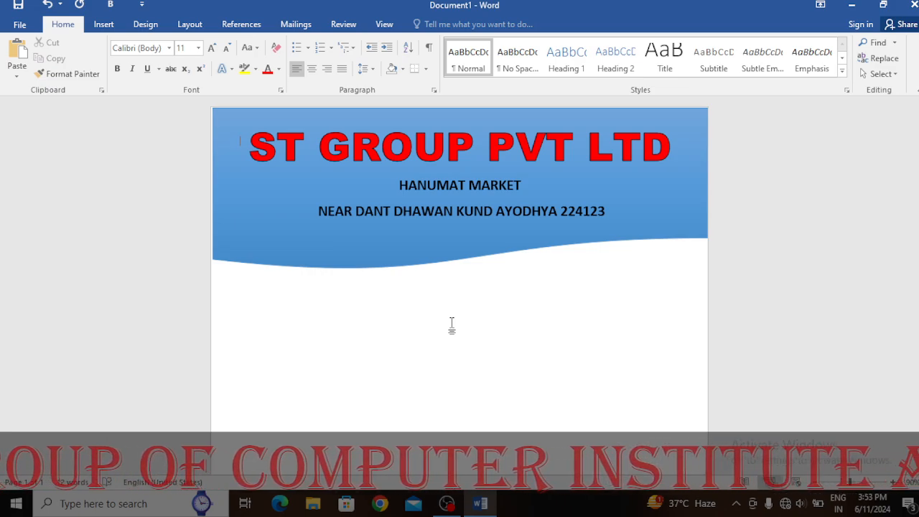
# Draw a rectangle bar along the page bottom and apply the Moderate Effect - Blue, Accent 1 style
pyautogui.scroll(-5, 452, 325)
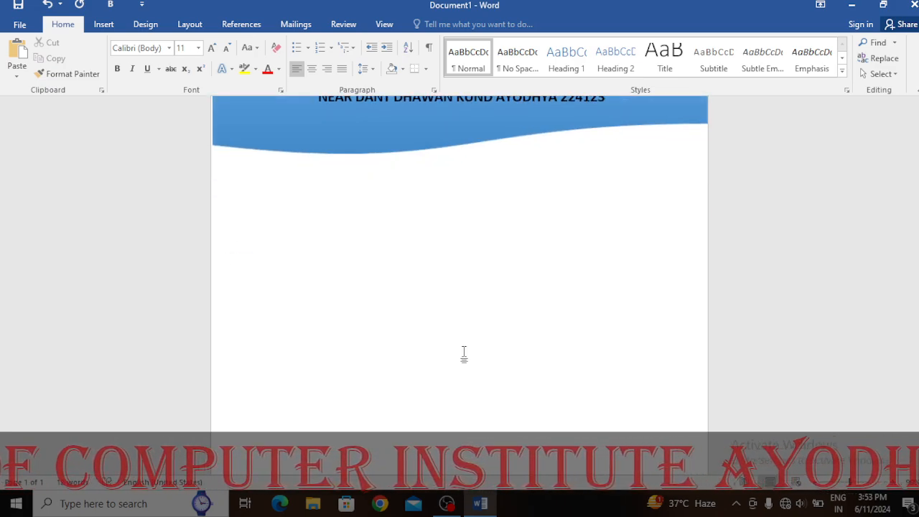
pyautogui.click(103, 24)
pyautogui.click(185, 73)
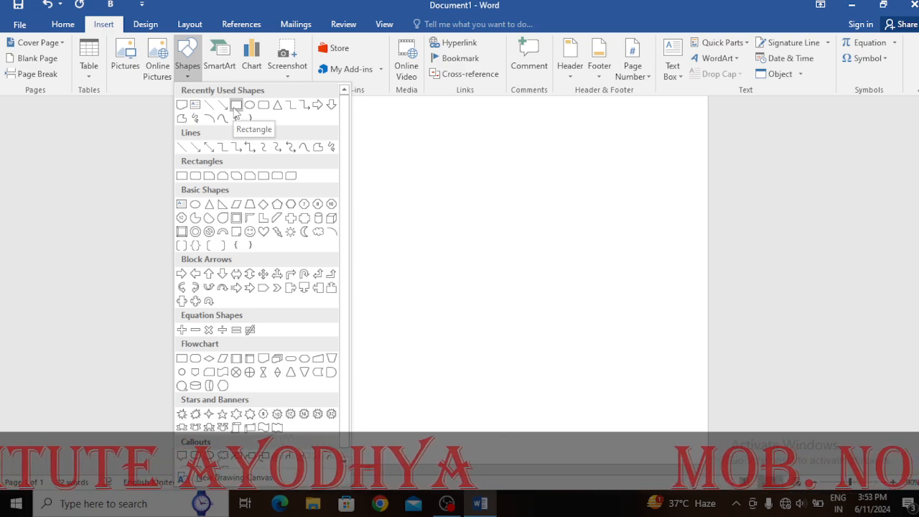
pyautogui.click(236, 106)
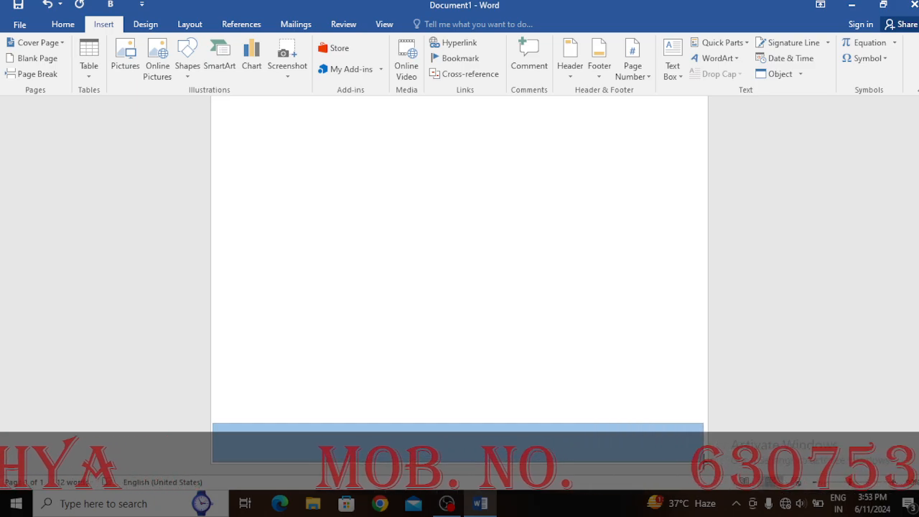
pyautogui.moveTo(707, 467); pyautogui.dragTo(702, 457)
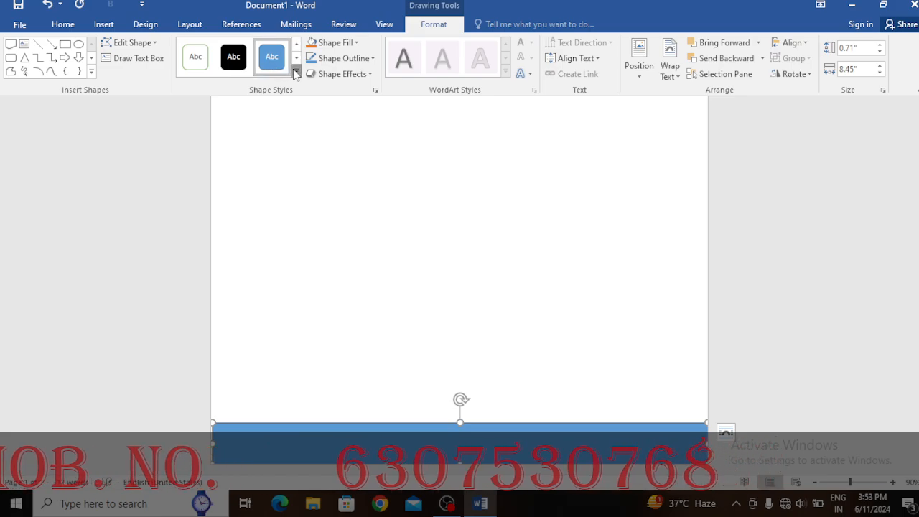
pyautogui.click(296, 71)
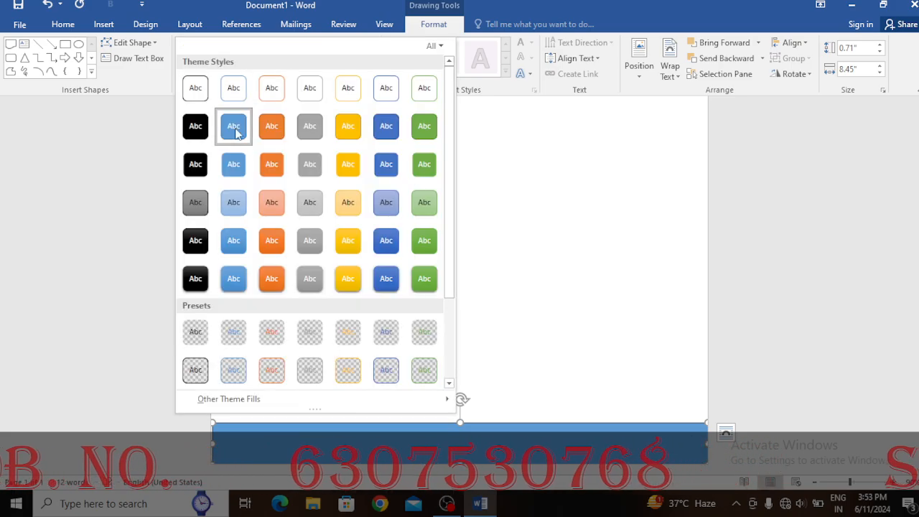
pyautogui.click(227, 241)
# Begin typing 'MO' as text inside the blue footer bar
pyautogui.rightClick(415, 441)
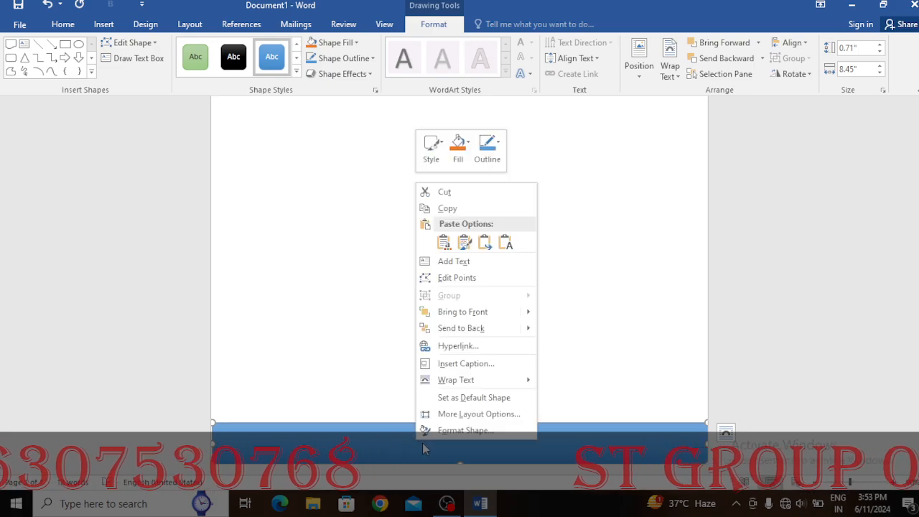
pyautogui.click(459, 263)
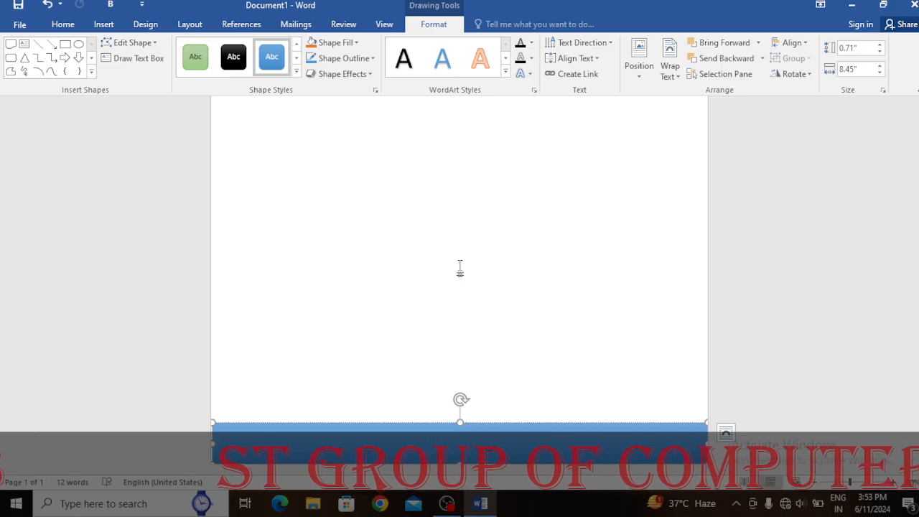
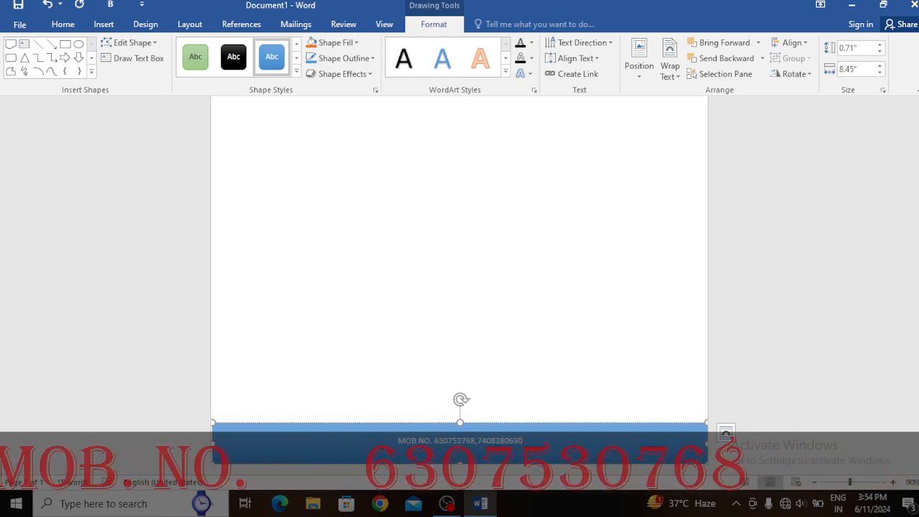
# Complete the 'MOB NO.' line with the two comma-separated mobile numbers, fixing a mistyped digit
pyautogui.moveTo(531, 440); pyautogui.dragTo(355, 425)
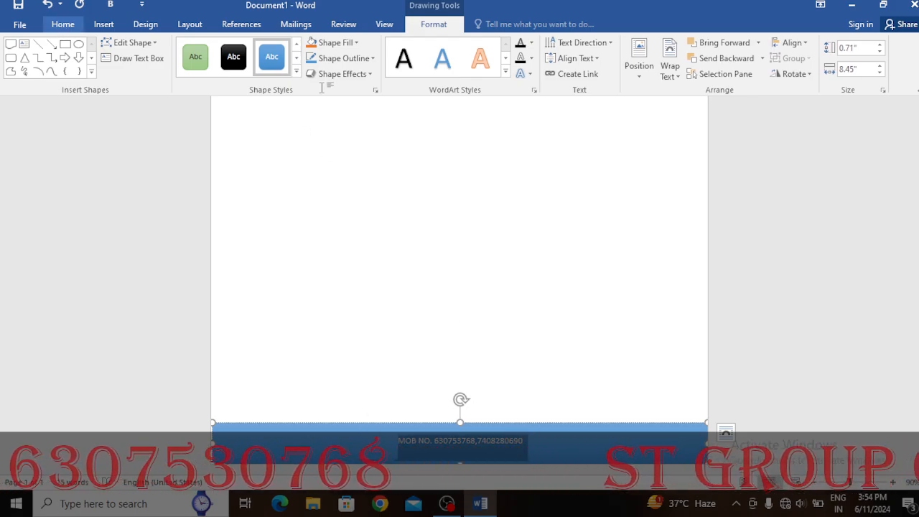
# Make the footer mobile numbers bold, enlarge them, and set them in Arial Black
pyautogui.click(62, 24)
pyautogui.click(117, 69)
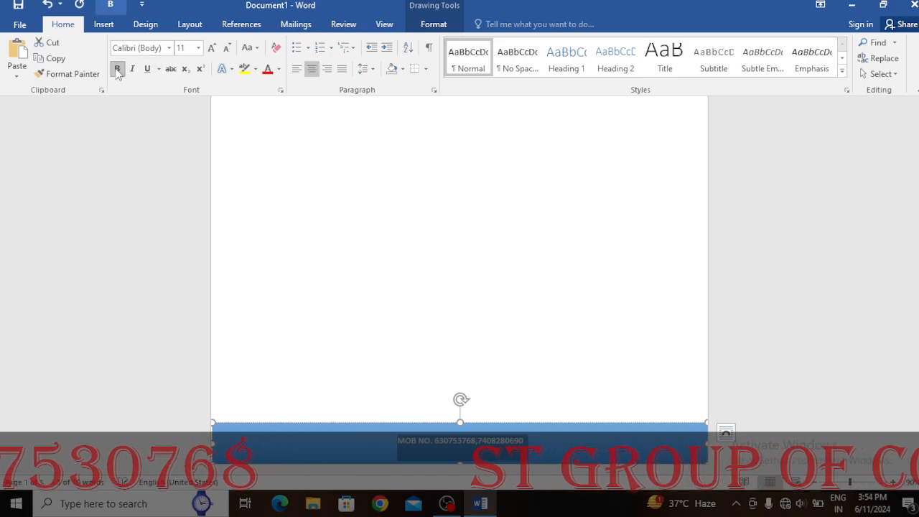
pyautogui.click(211, 48)
pyautogui.click(211, 48)
pyautogui.click(211, 48)
pyautogui.click(211, 48)
pyautogui.click(211, 48)
pyautogui.click(211, 48)
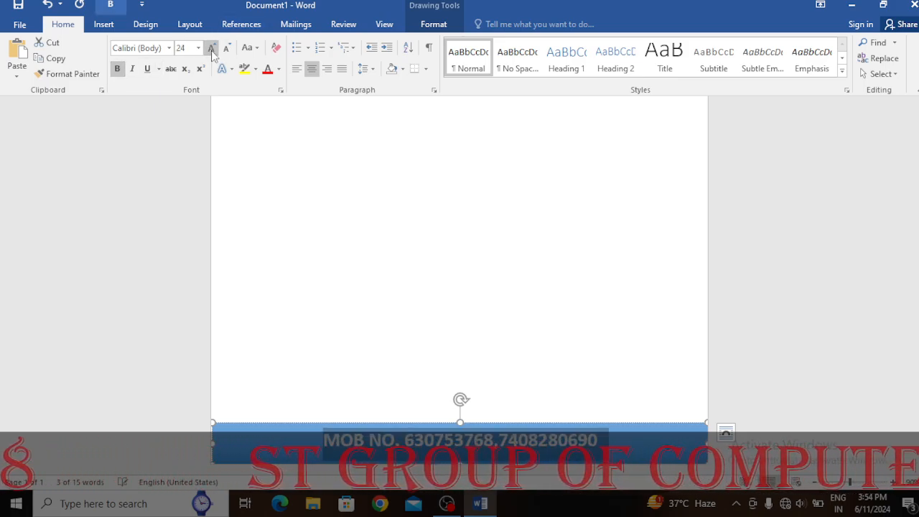
pyautogui.click(211, 48)
pyautogui.click(211, 48)
pyautogui.click(211, 48)
pyautogui.click(140, 48)
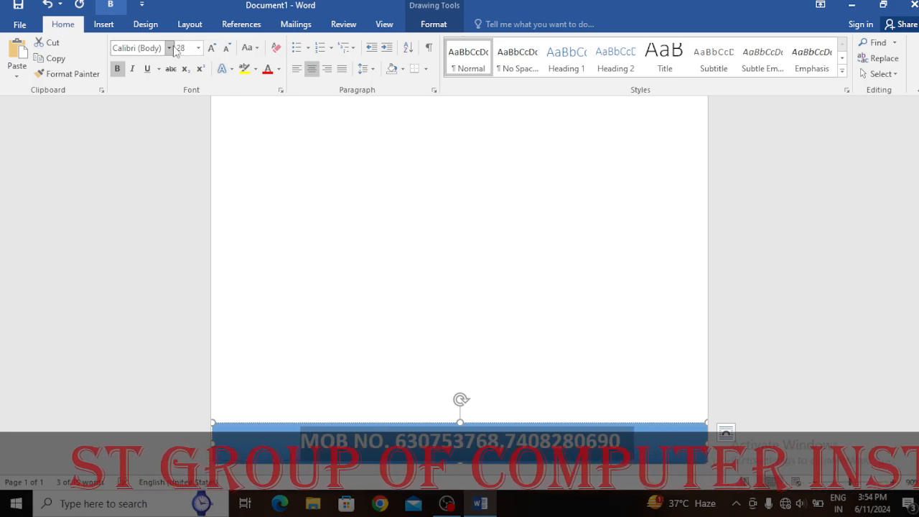
pyautogui.click(169, 48)
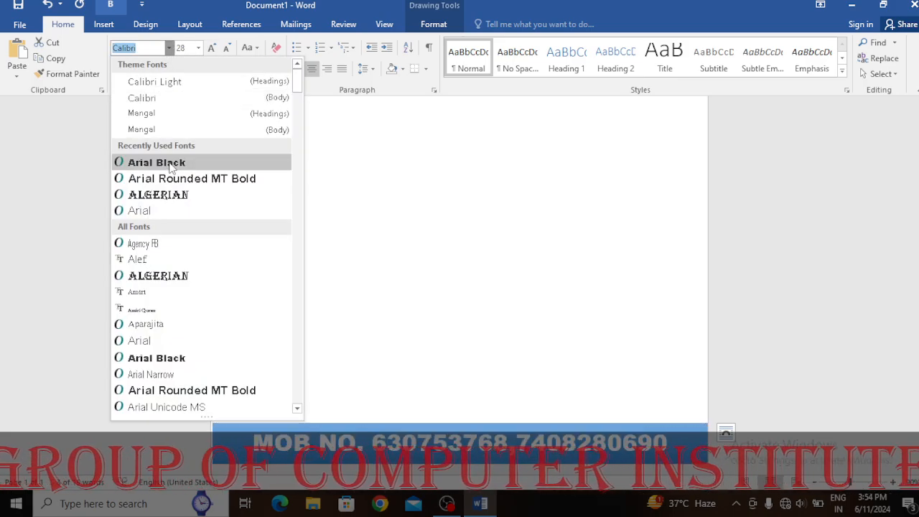
pyautogui.click(170, 165)
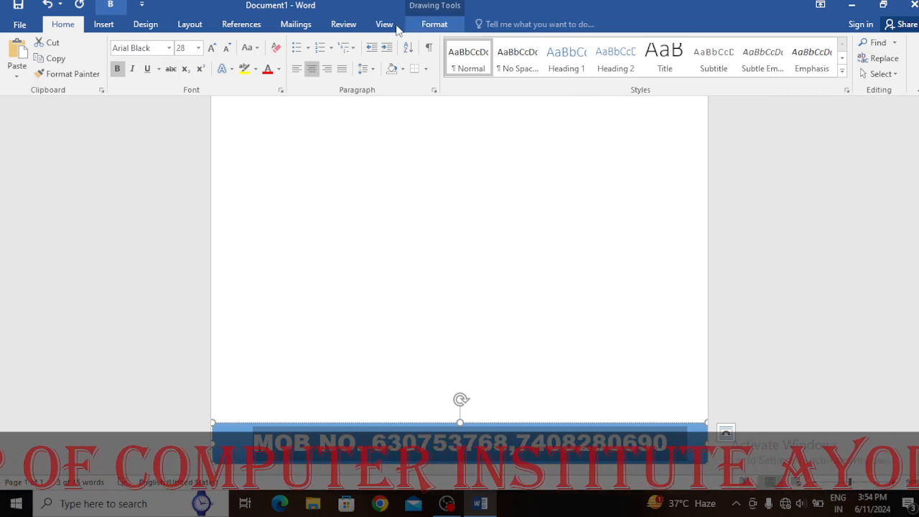
# Give the footer numbers a red text fill and a black text outline
pyautogui.click(434, 24)
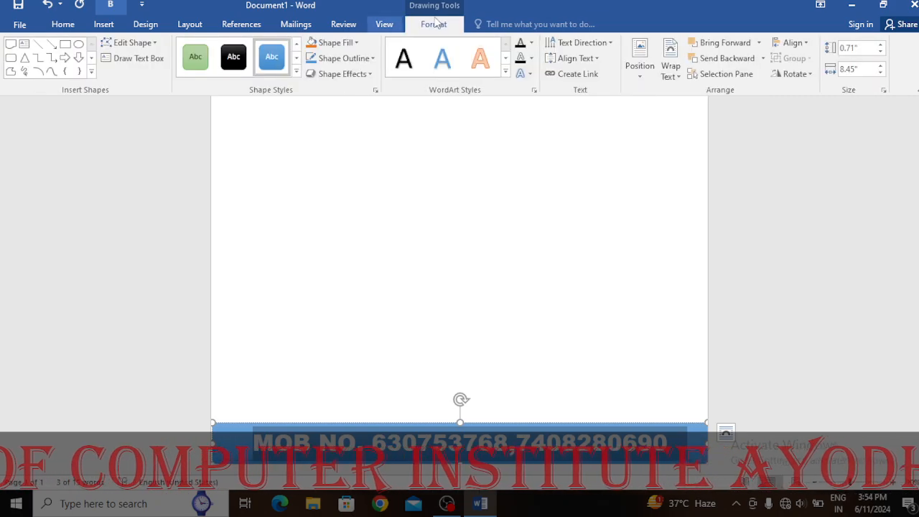
pyautogui.click(531, 44)
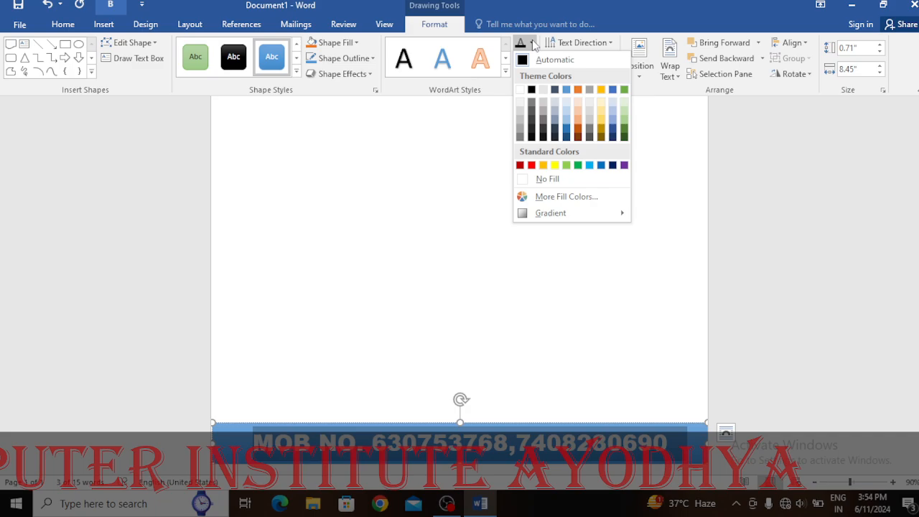
pyautogui.click(531, 165)
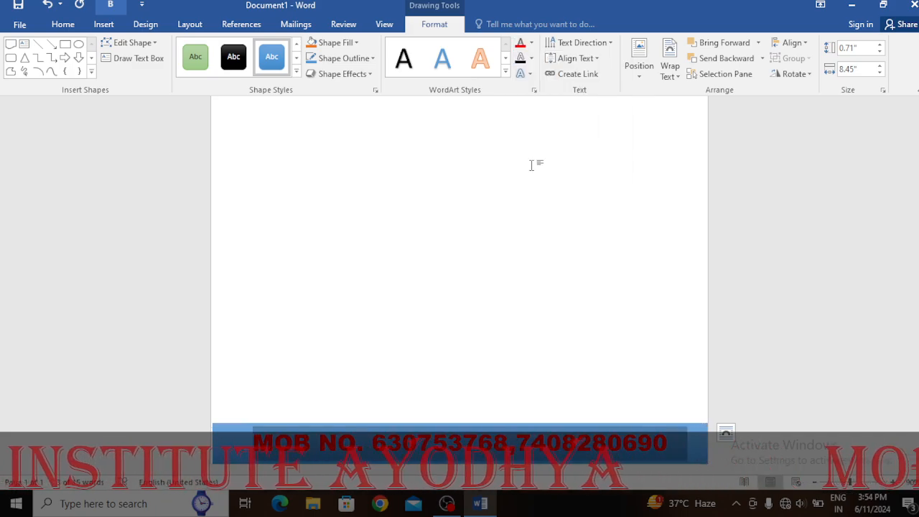
pyautogui.click(532, 58)
pyautogui.click(531, 106)
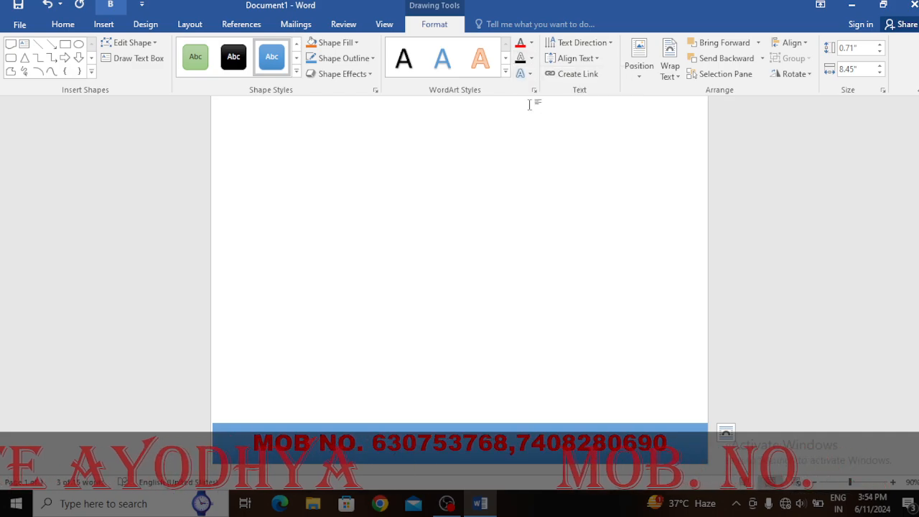
pyautogui.click(594, 359)
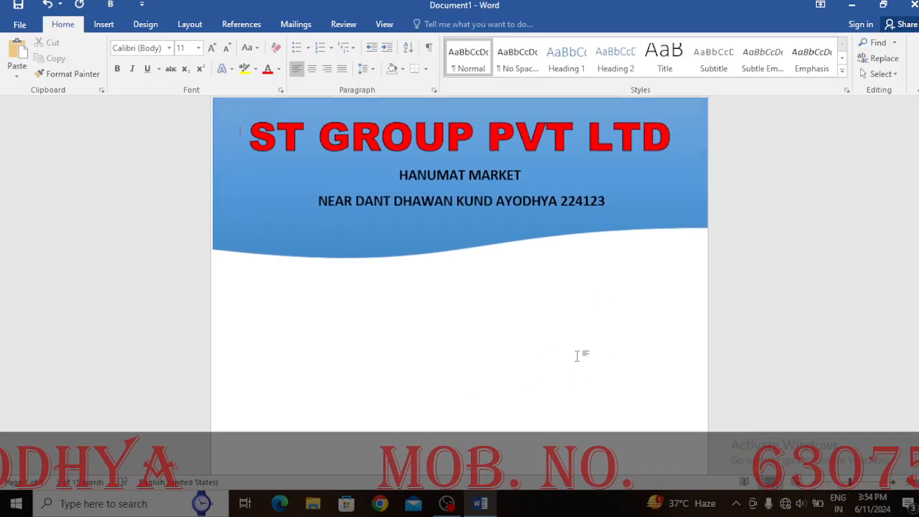
# Below the header, type 'NAME' with a long underscore blank, then a Date blank '____/_____'
pyautogui.scroll(-1, 382, 284)
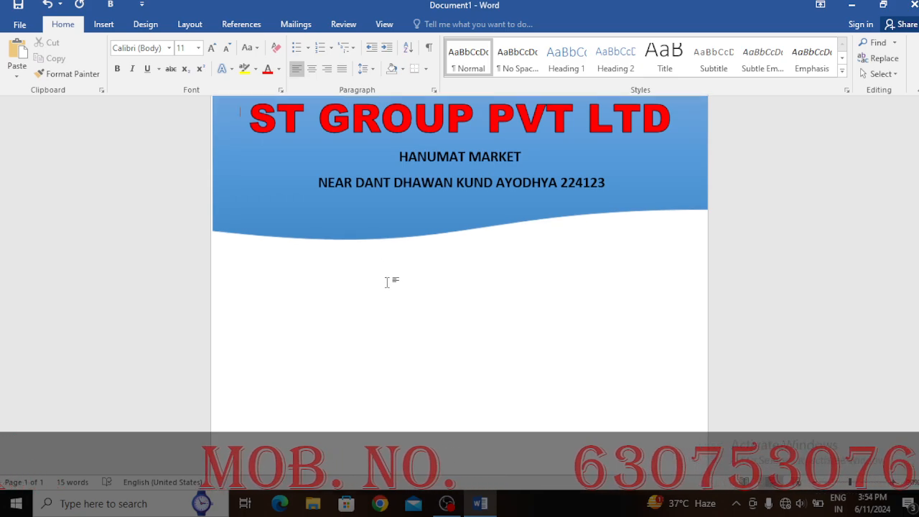
pyautogui.scroll(1, 400, 277)
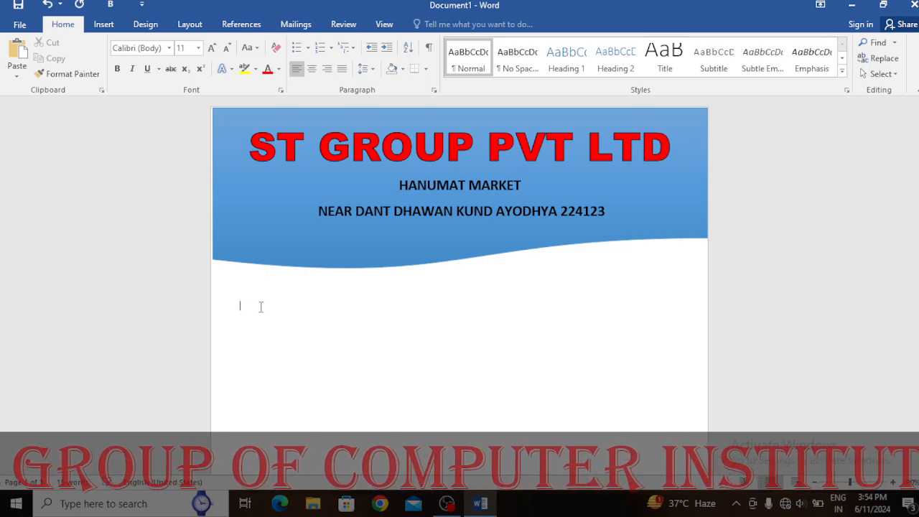
pyautogui.write('NAME')
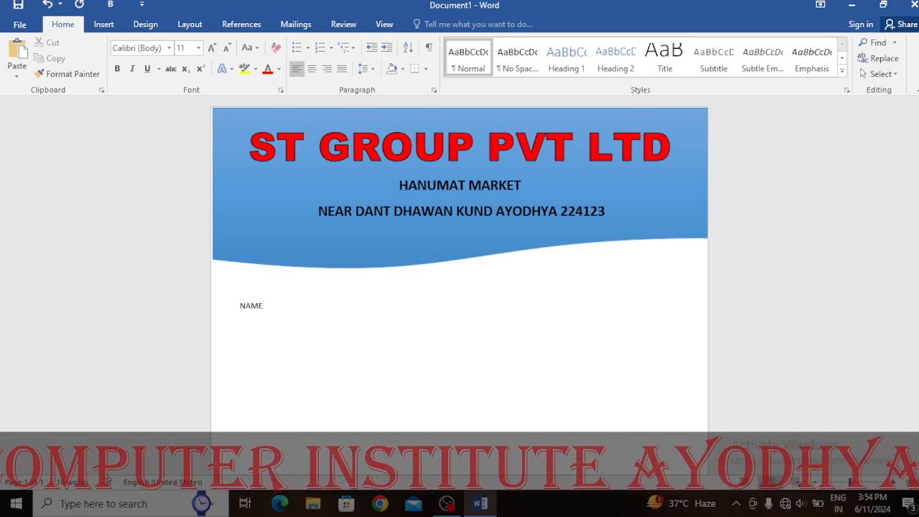
pyautogui.write('____________________________________________ Date')
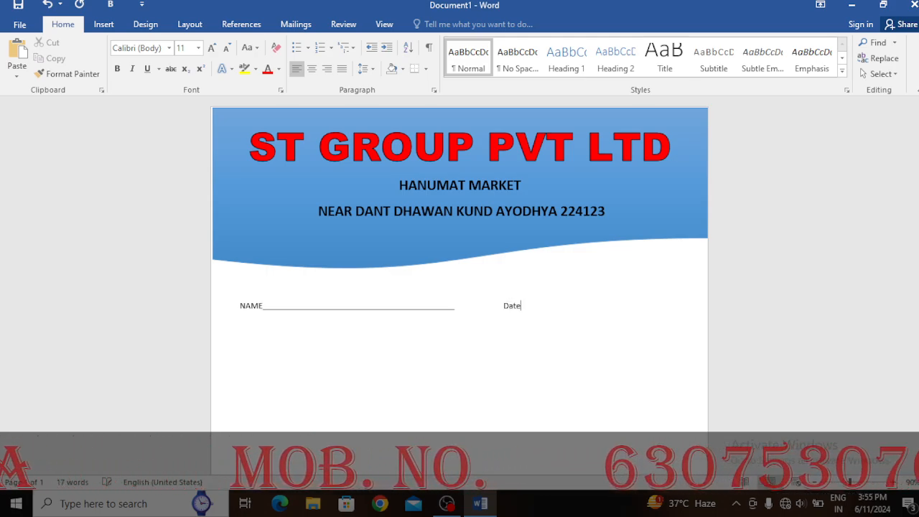
pyautogui.write('__')
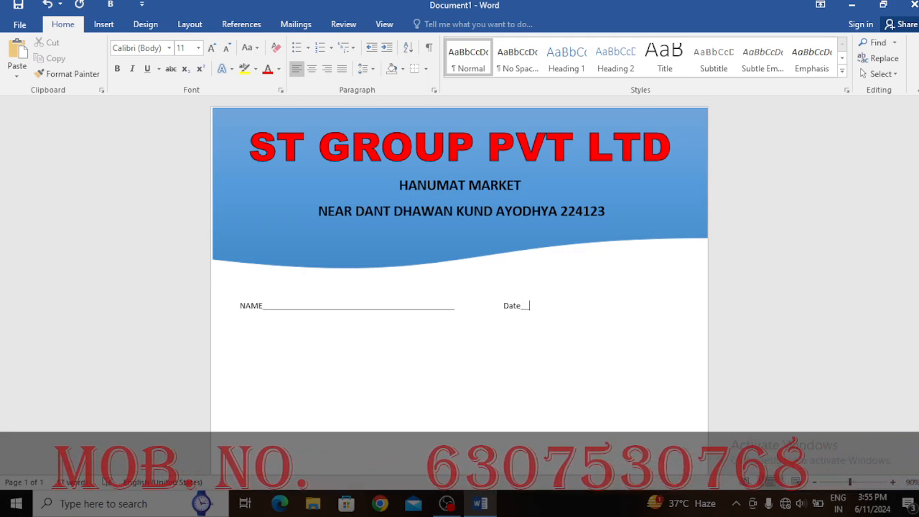
pyautogui.write('__/_')
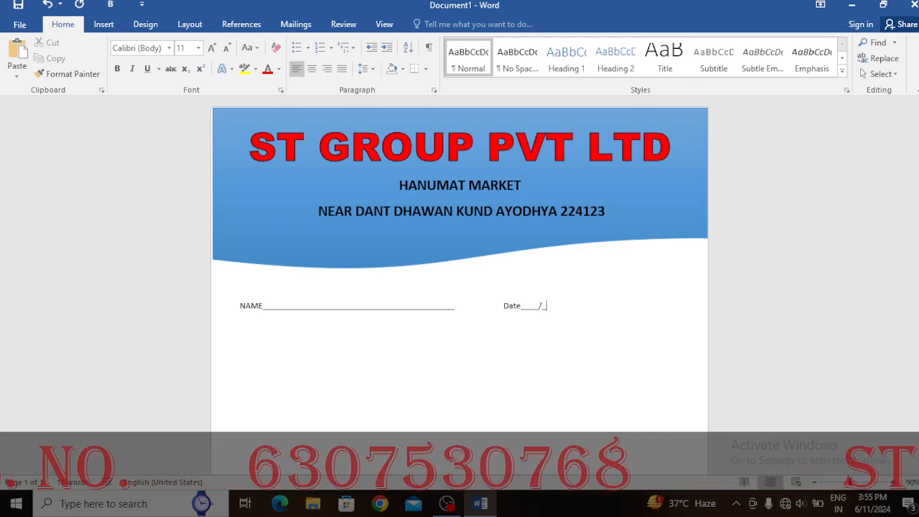
pyautogui.write('____/_____')
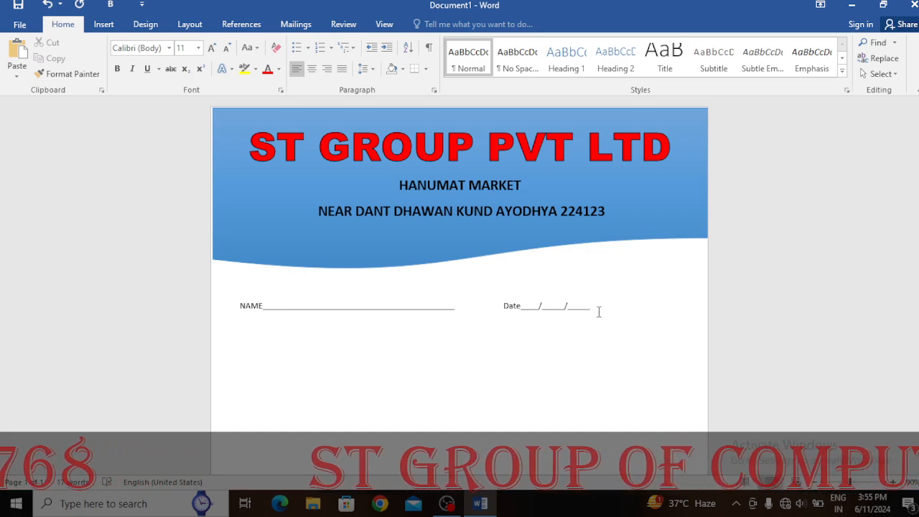
# Centre the NAME and Date line and make it bold 12 pt Arial Black
pyautogui.moveTo(598, 311); pyautogui.dragTo(239, 273)
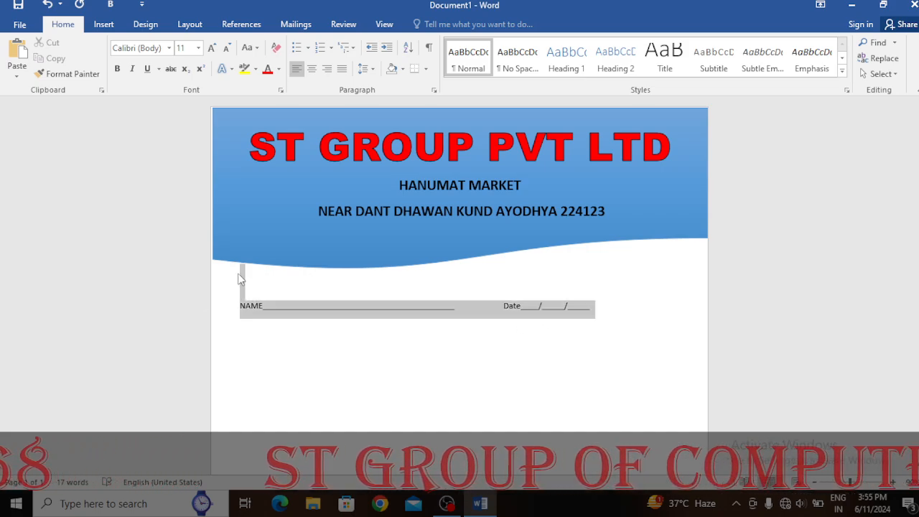
pyautogui.click(311, 69)
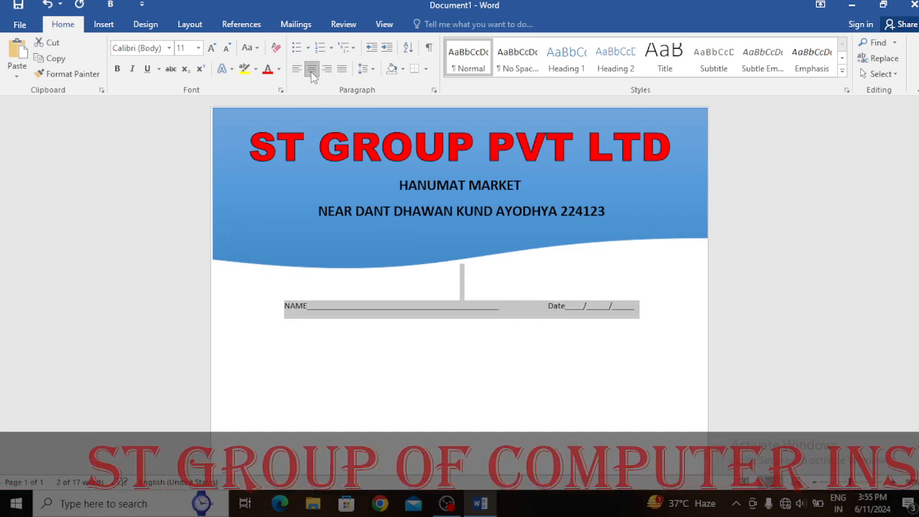
pyautogui.click(210, 53)
pyautogui.click(120, 67)
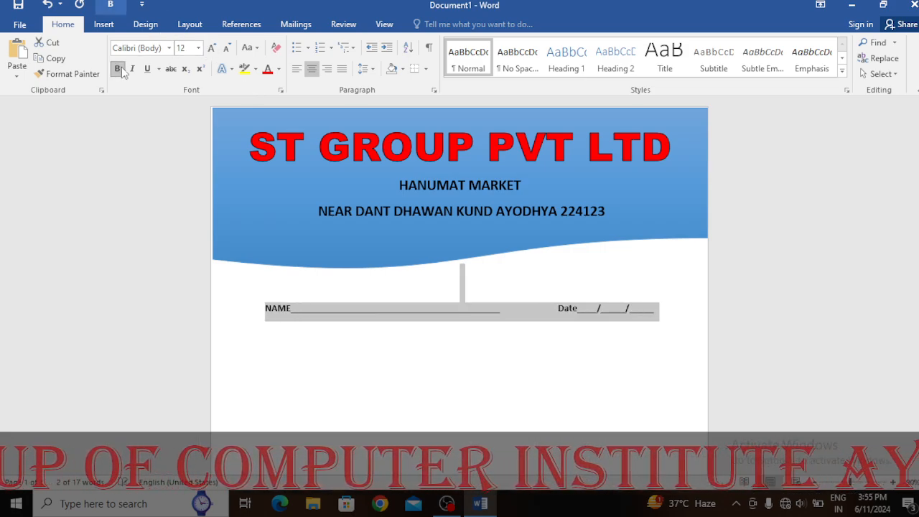
pyautogui.click(169, 48)
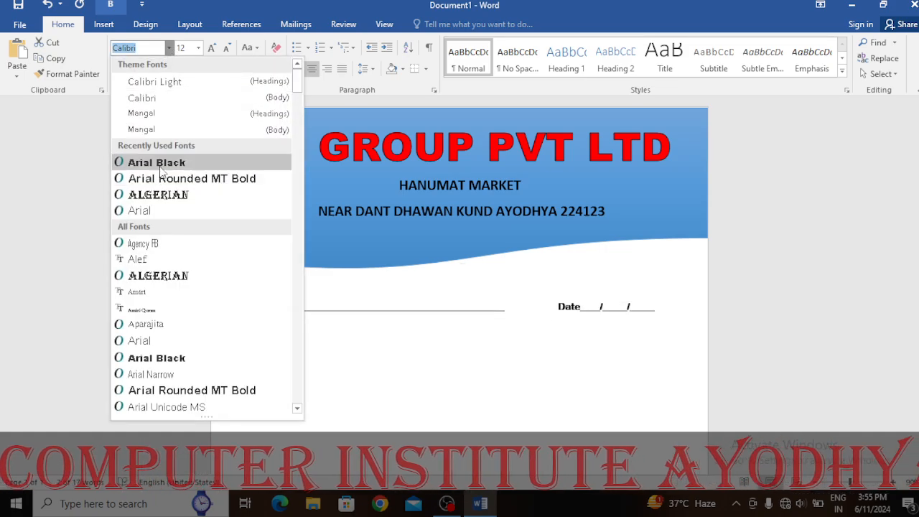
pyautogui.click(161, 168)
pyautogui.click(341, 395)
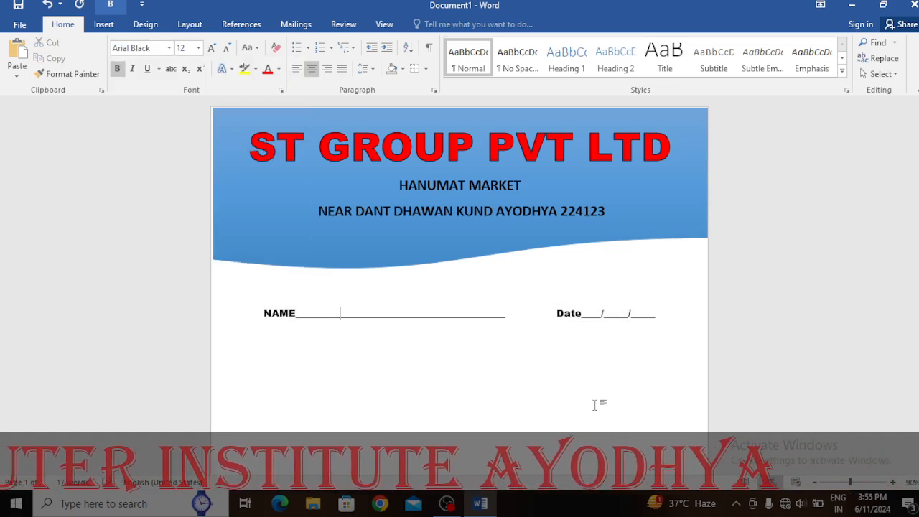
pyautogui.click(815, 483)
pyautogui.click(814, 483)
pyautogui.click(815, 483)
pyautogui.click(815, 483)
pyautogui.click(815, 483)
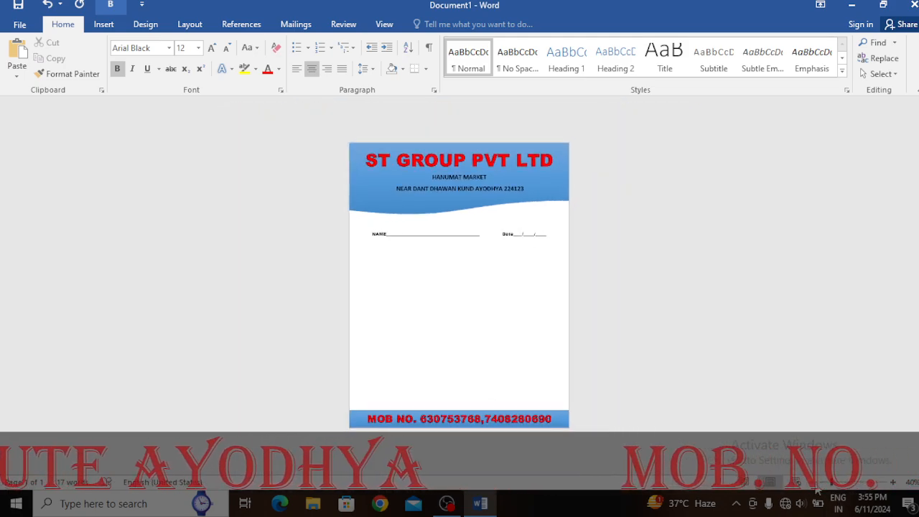
# Zoom from 40% to about 60% to look over the letterhead, header to footer bar
pyautogui.click(890, 485)
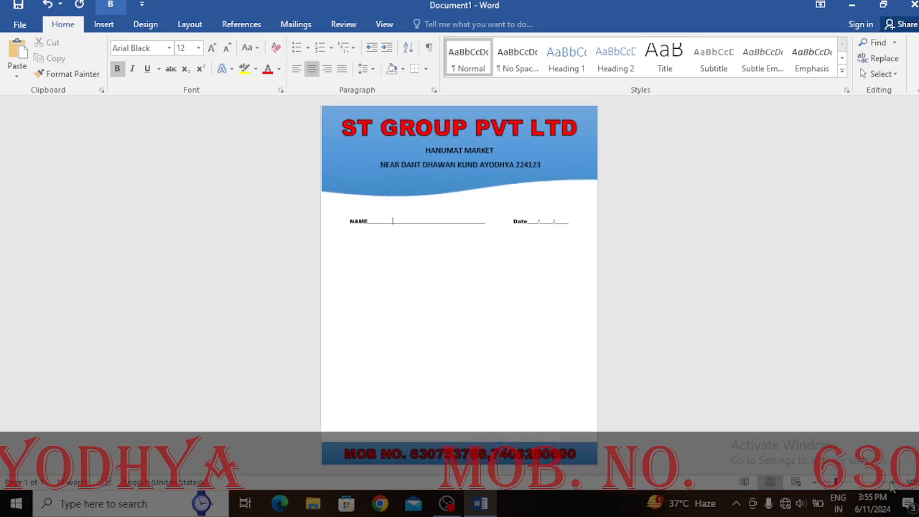
pyautogui.click(890, 486)
pyautogui.scroll(1, 381, 300)
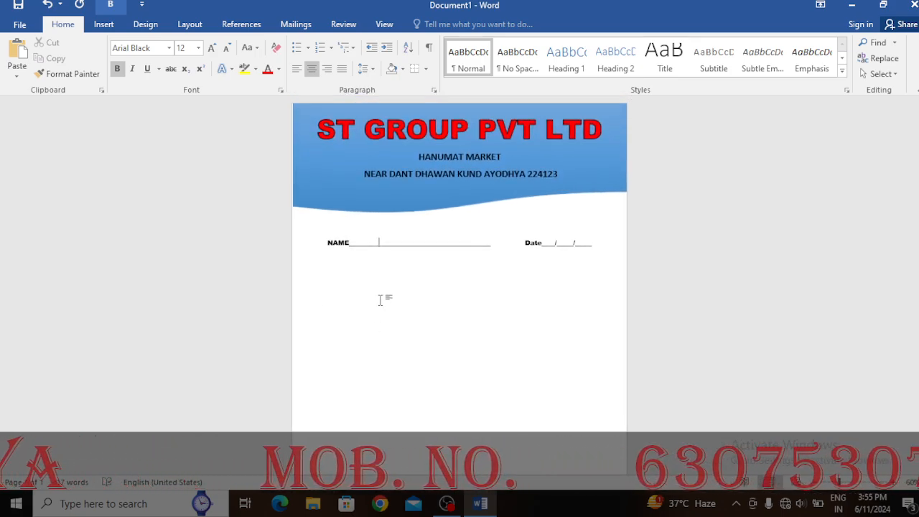